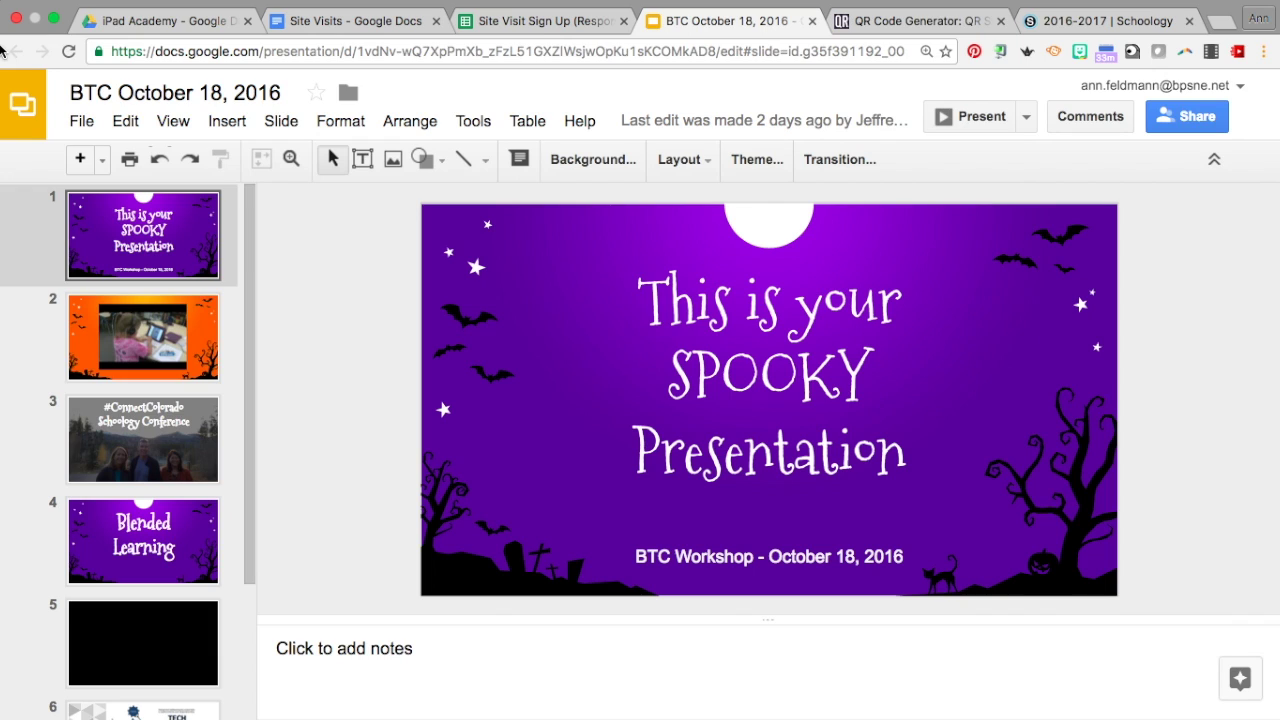
Step: Open the presentation's publish-to-web settings and show the embed options
left_click(82, 122)
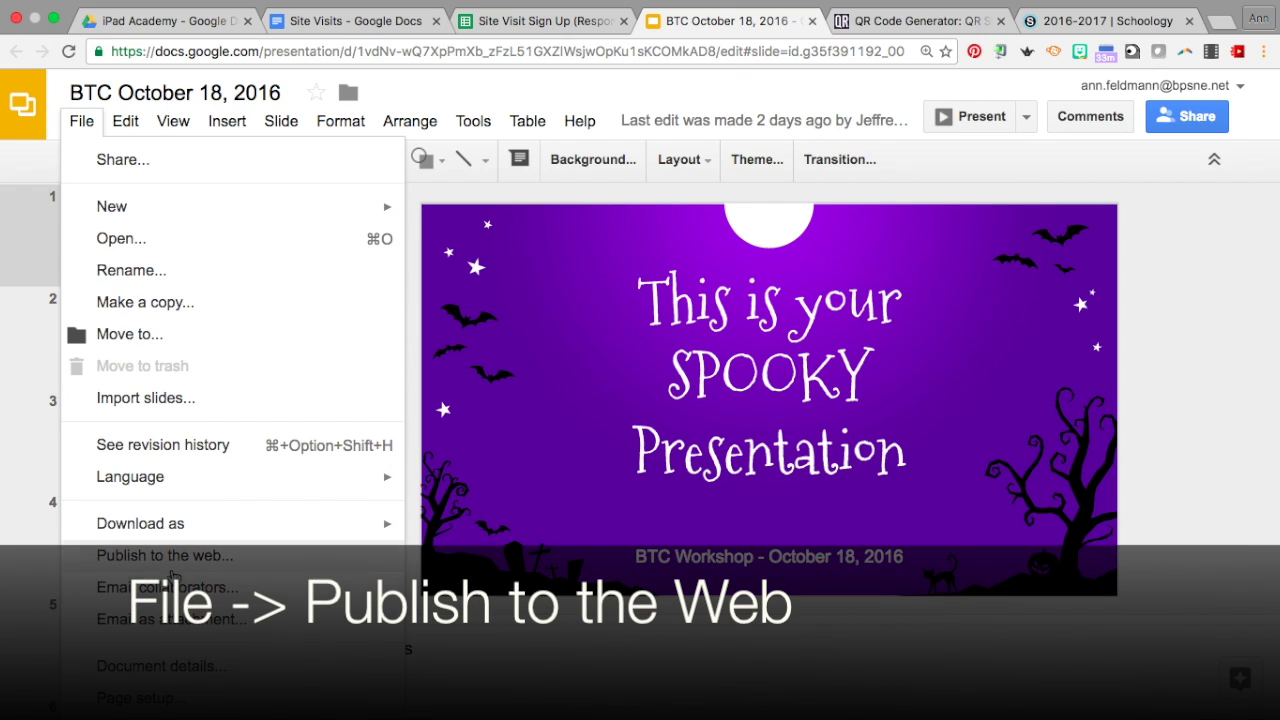
left_click(165, 557)
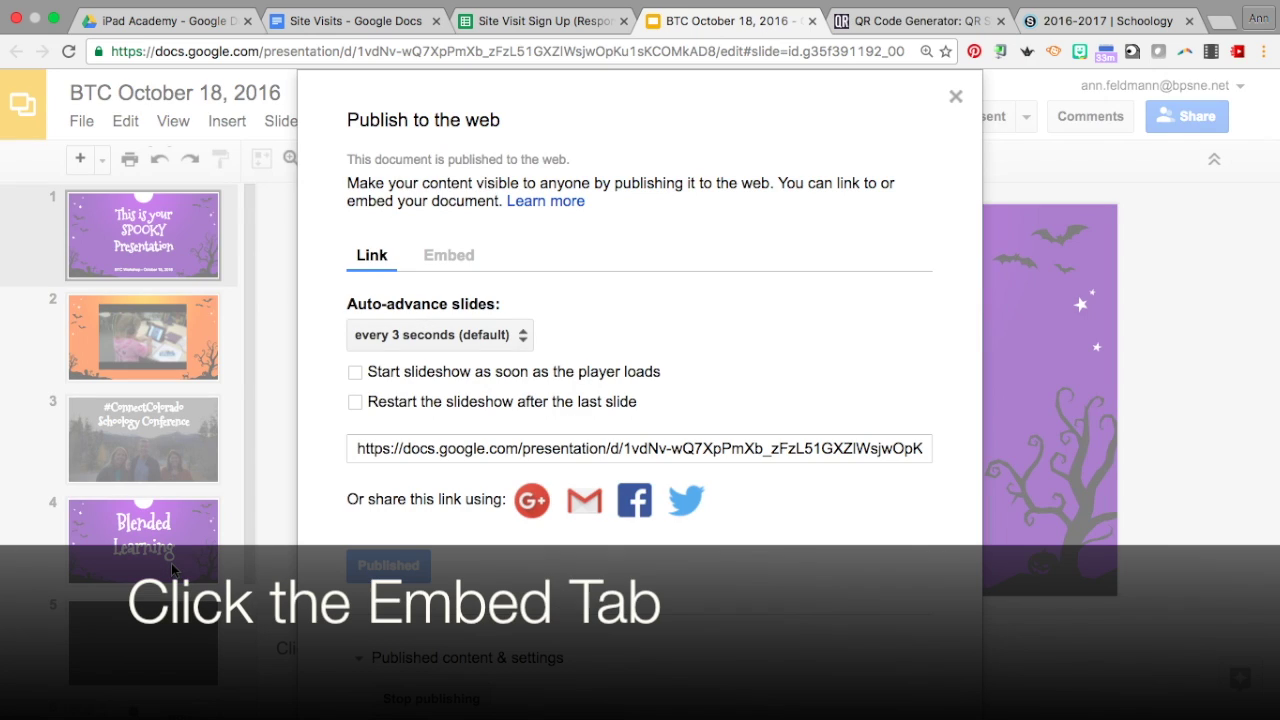
left_click(453, 258)
left_click(440, 258)
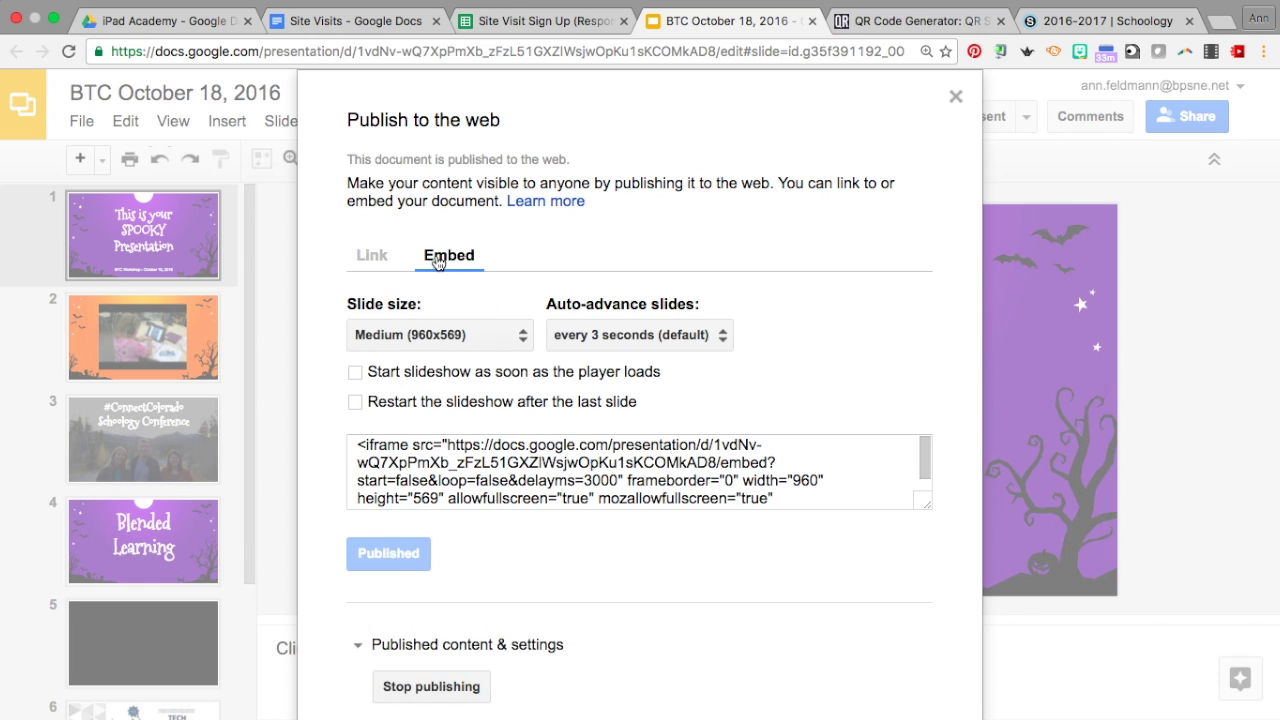
Step: Keep the embed's slide size at Medium (960x569) and set the slides to auto-advance every 5 seconds
left_click(521, 340)
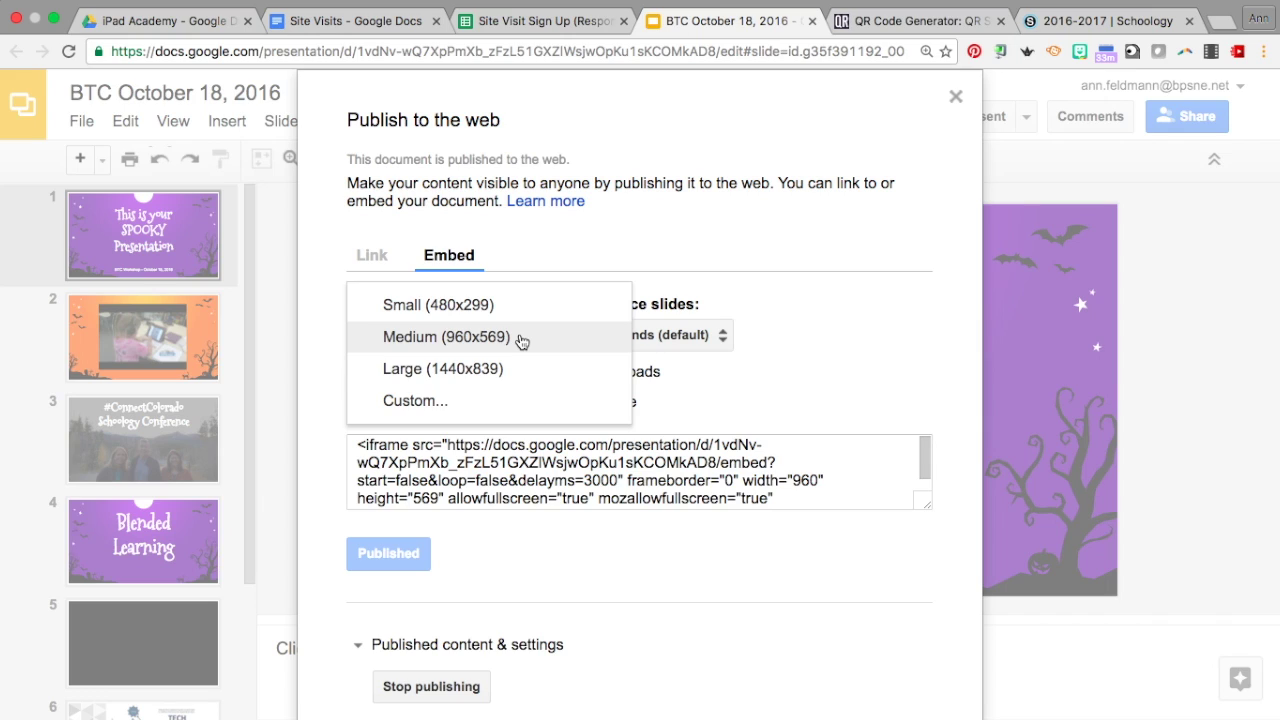
left_click(658, 292)
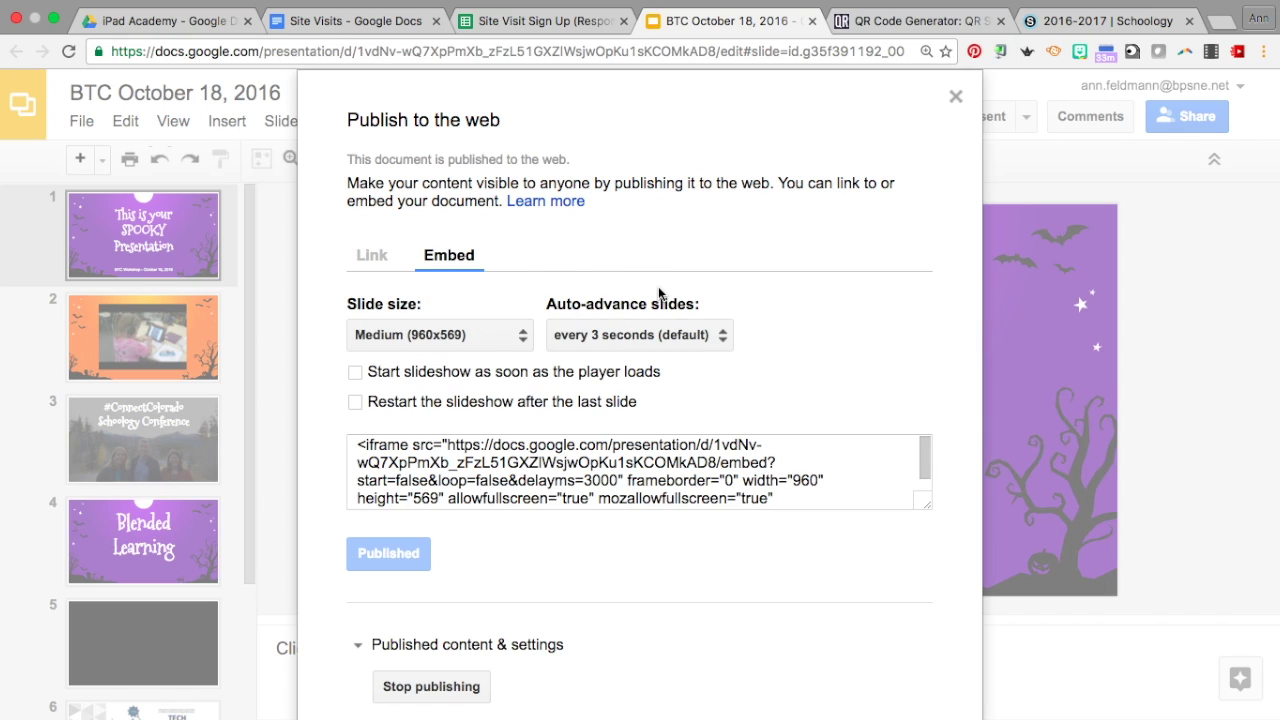
left_click(722, 340)
left_click(701, 370)
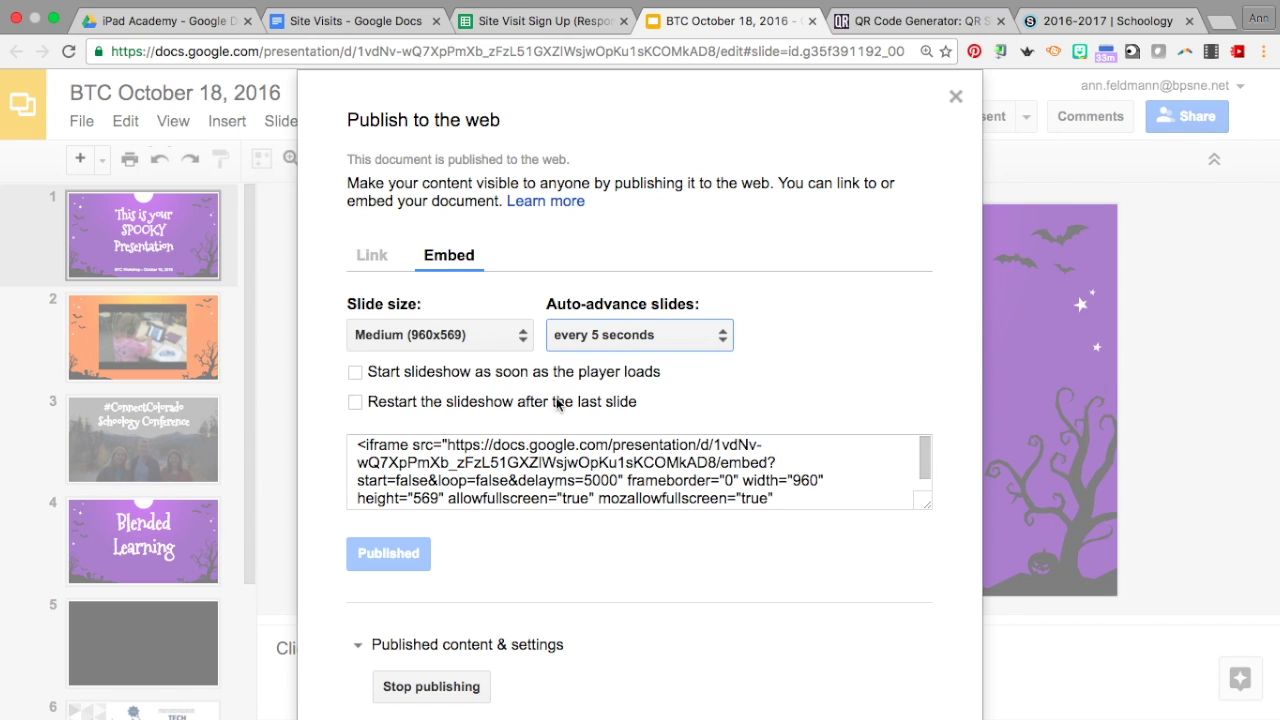
Step: Copy the complete iframe embed code and close the publishing settings
left_click(355, 449)
key("super+c")
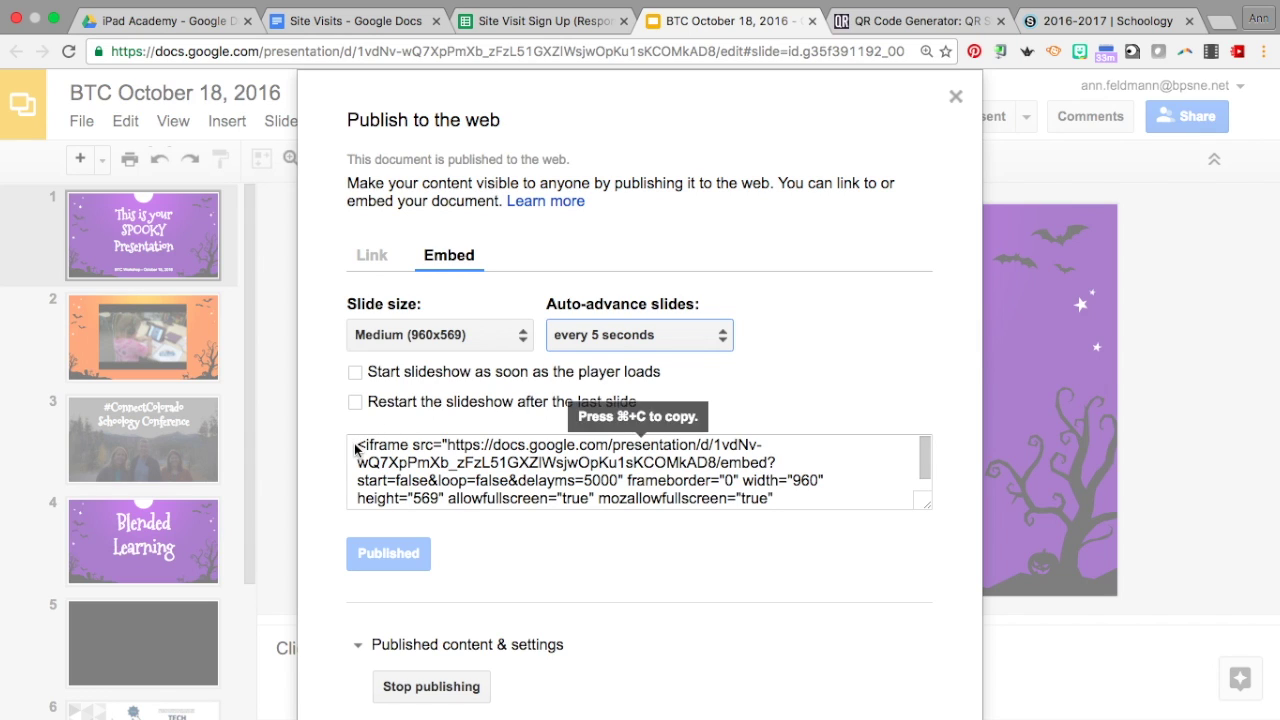
mouse_move(360, 449)
left_mouse_down()
mouse_move(397, 447)
mouse_move(370, 444)
left_mouse_up()
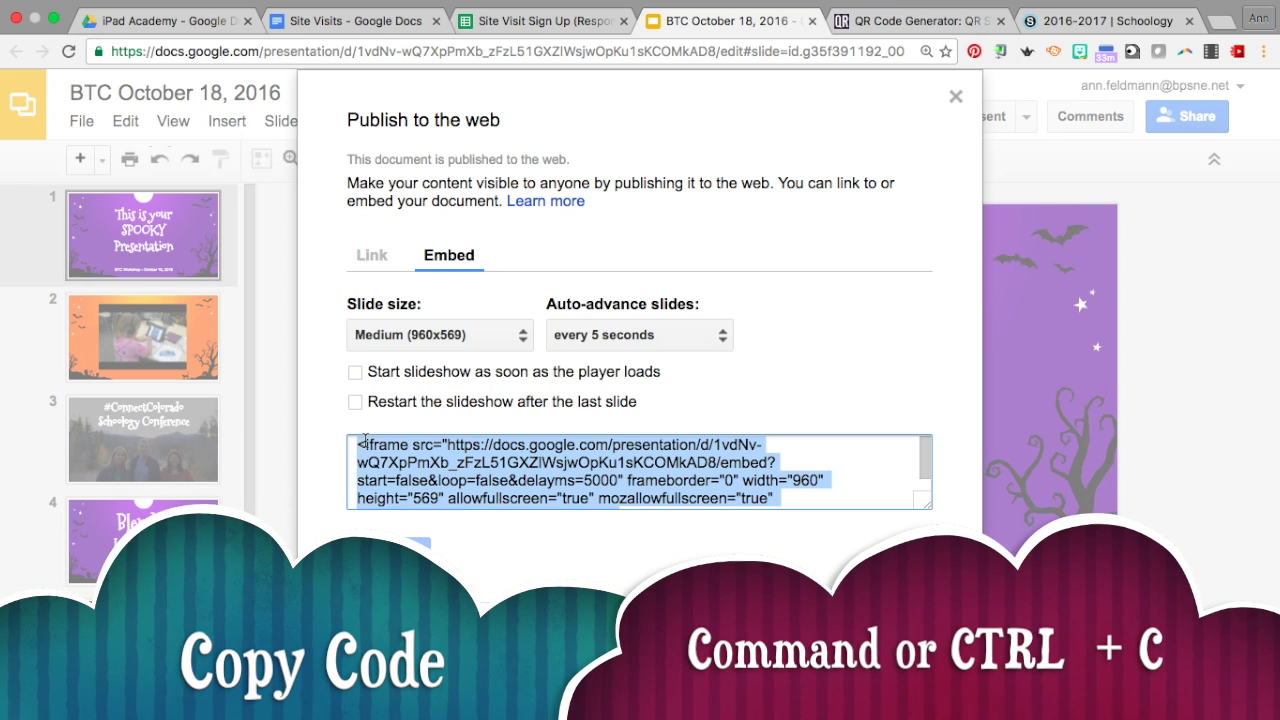
scroll(443, 480, "down", 1)
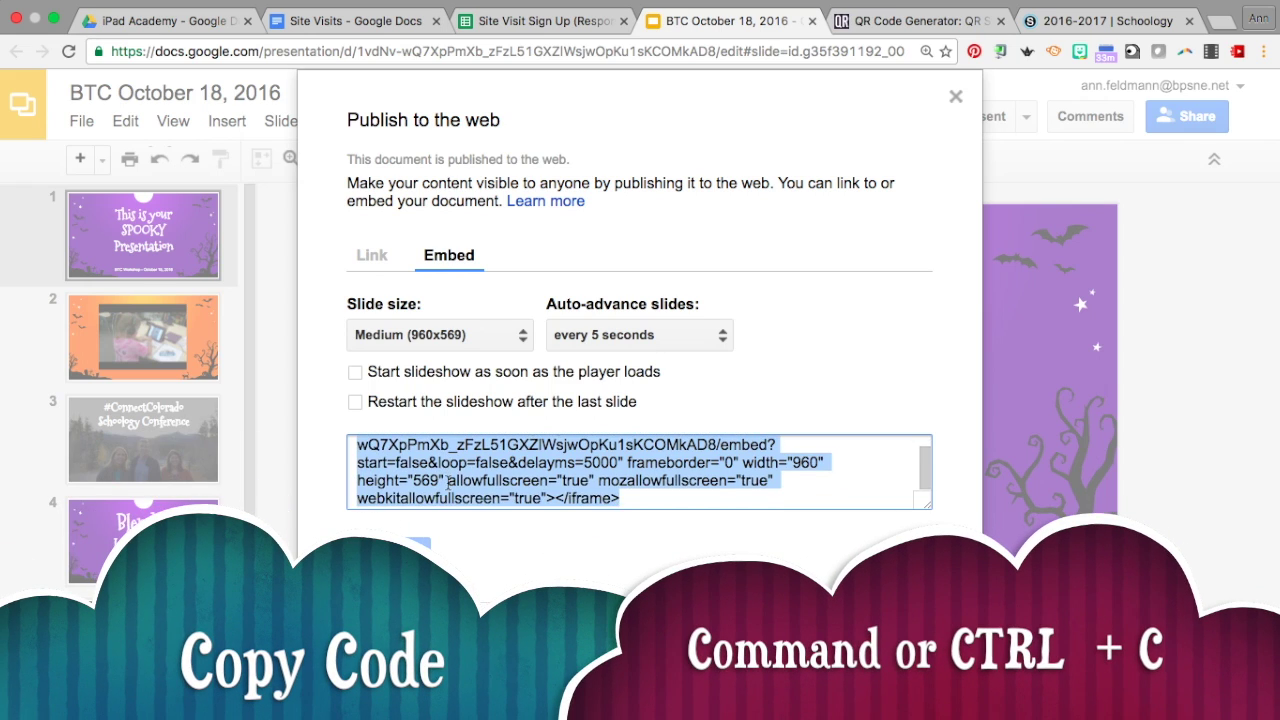
scroll(443, 480, "up", 1)
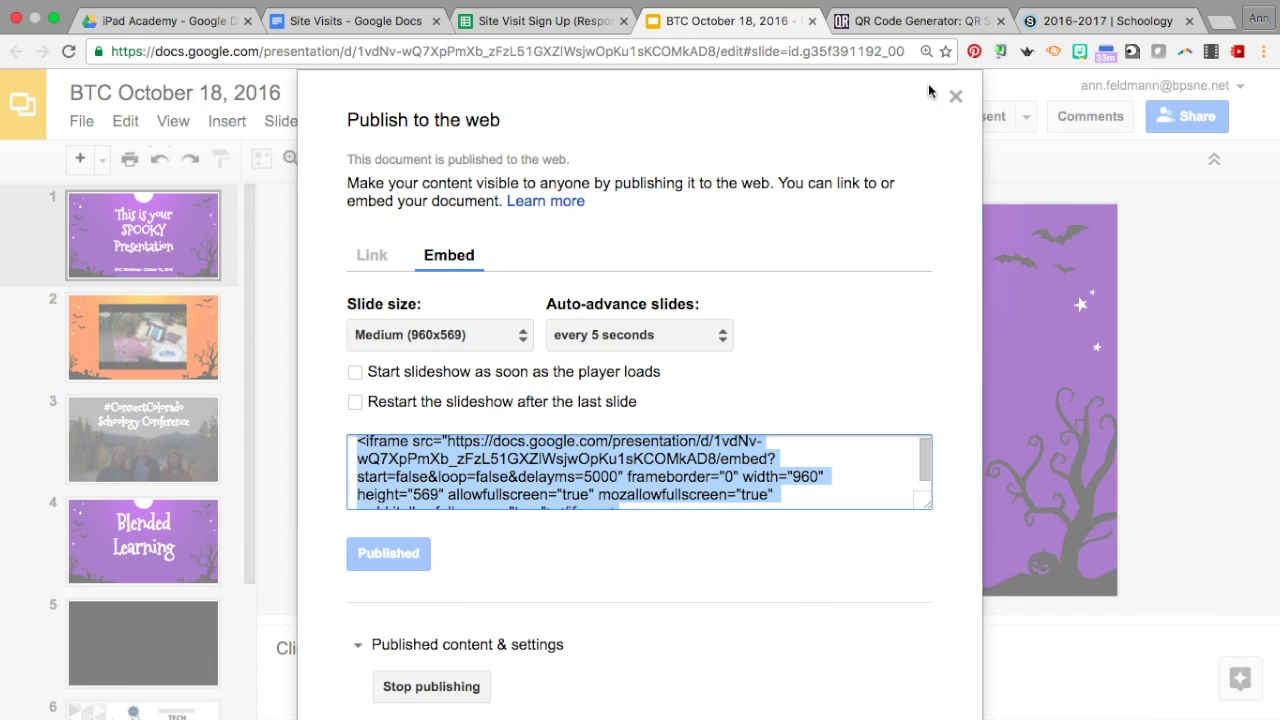
left_click(955, 98)
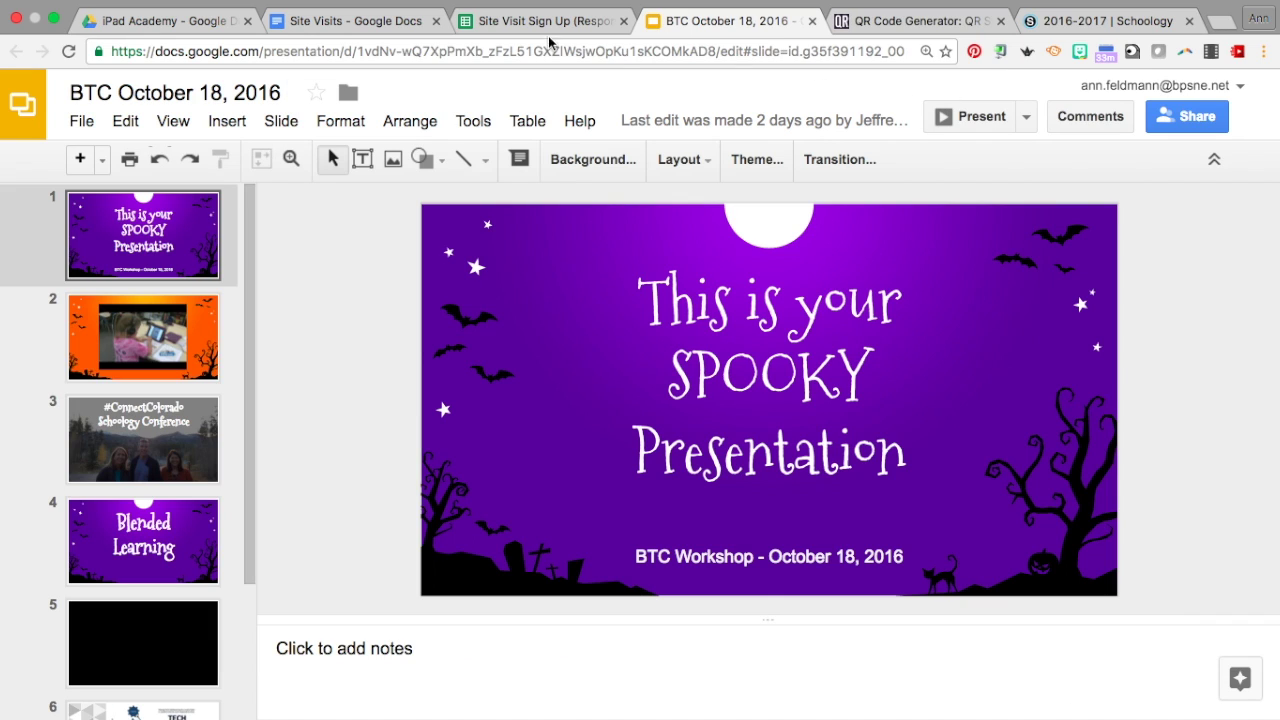
Step: Switch to Schoology, start a new page in the 2016-2017 folder, and paste the copied embed code as its HTML content
left_click(1062, 21)
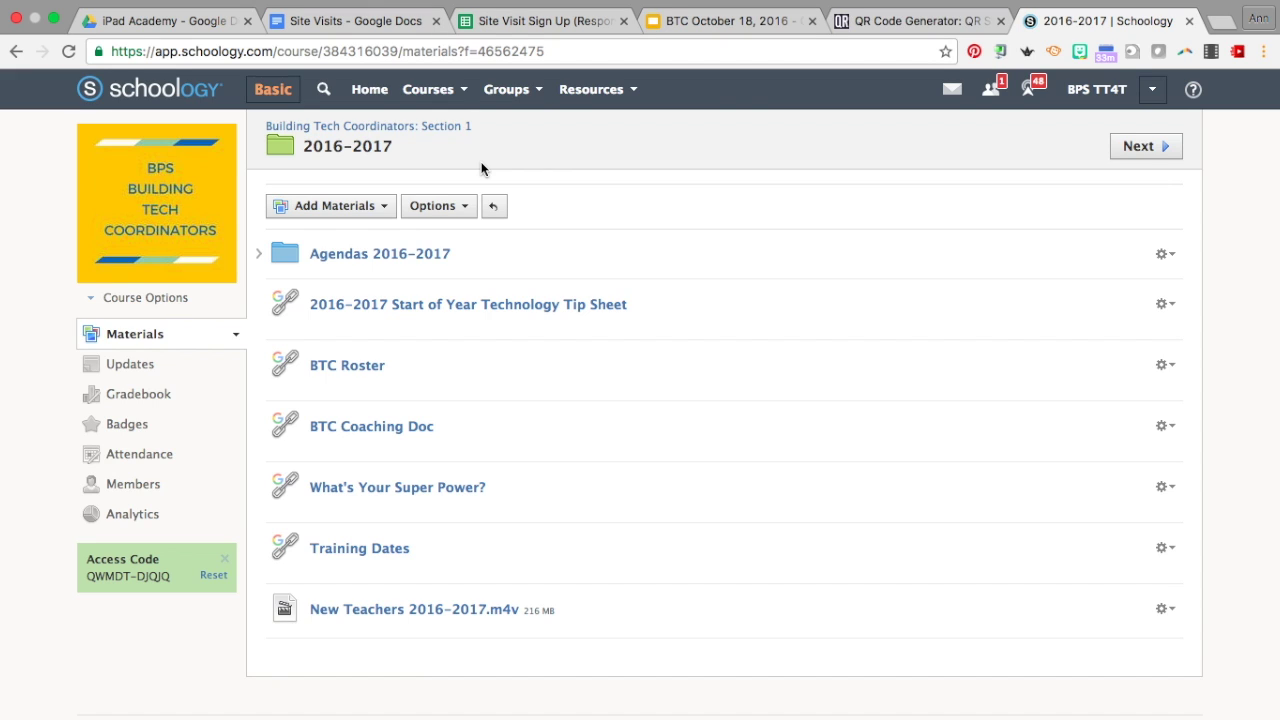
left_click(364, 212)
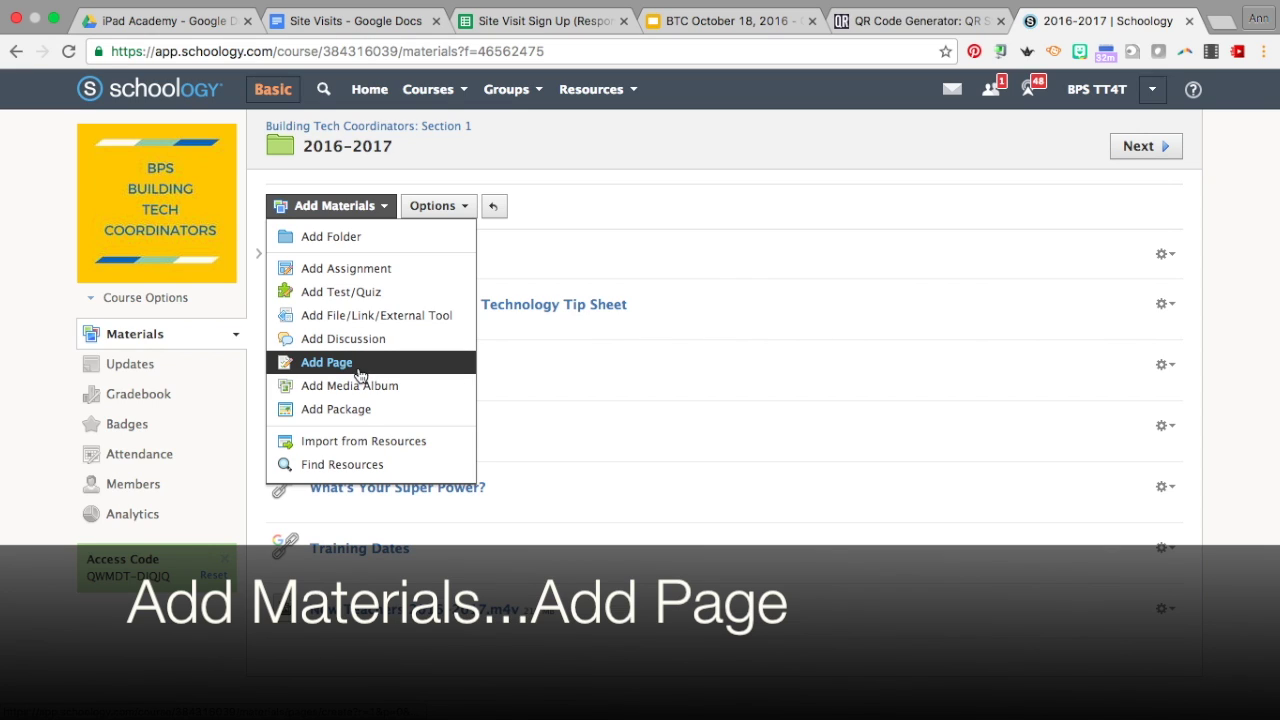
left_click(358, 369)
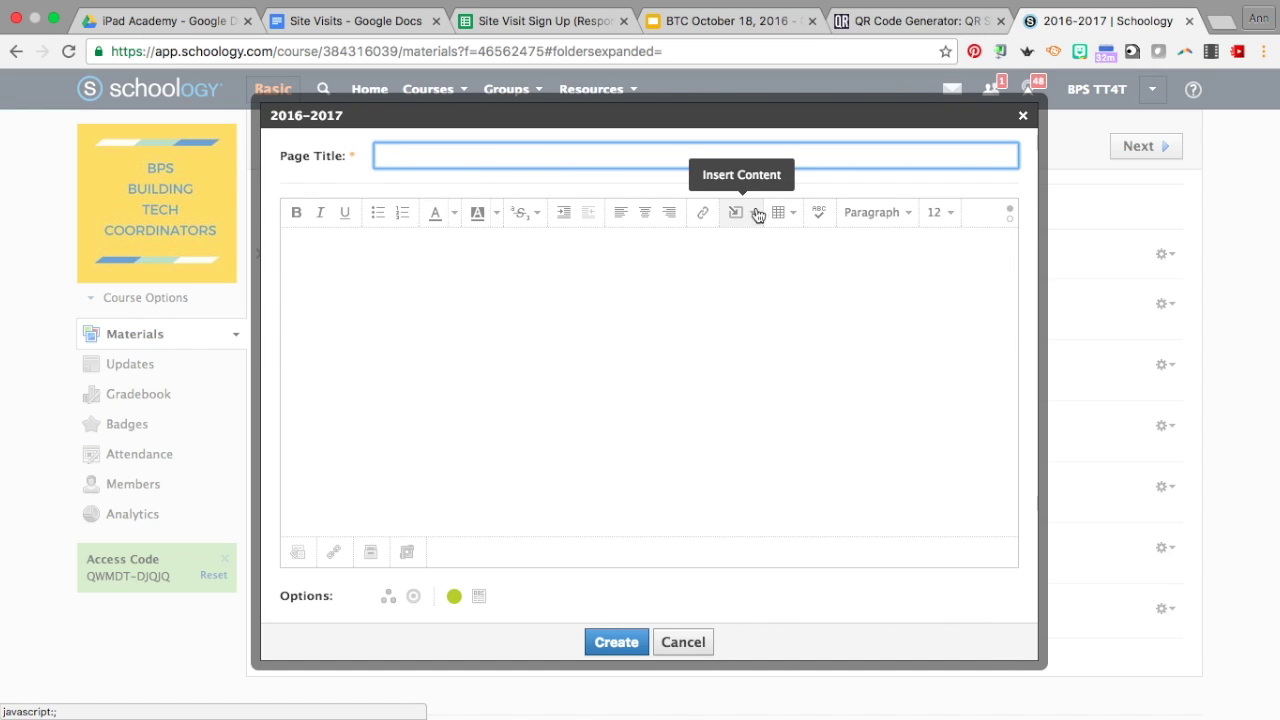
left_click(1010, 214)
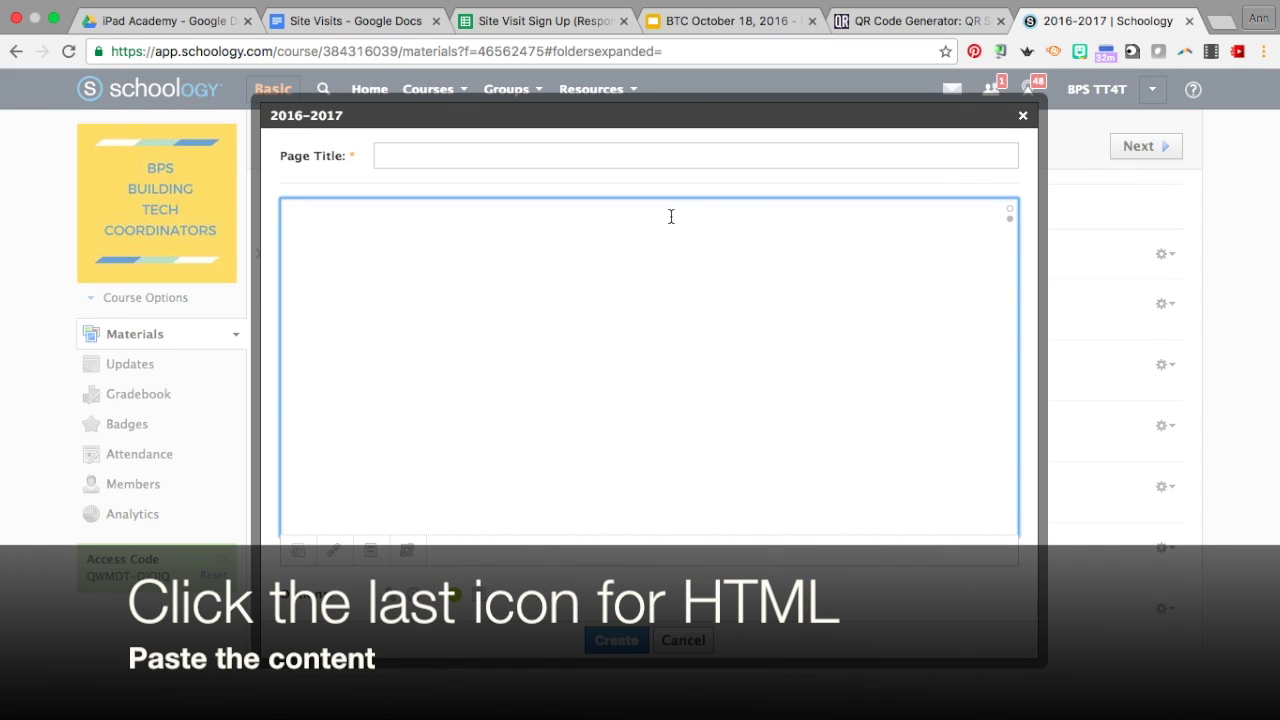
key("super+v")
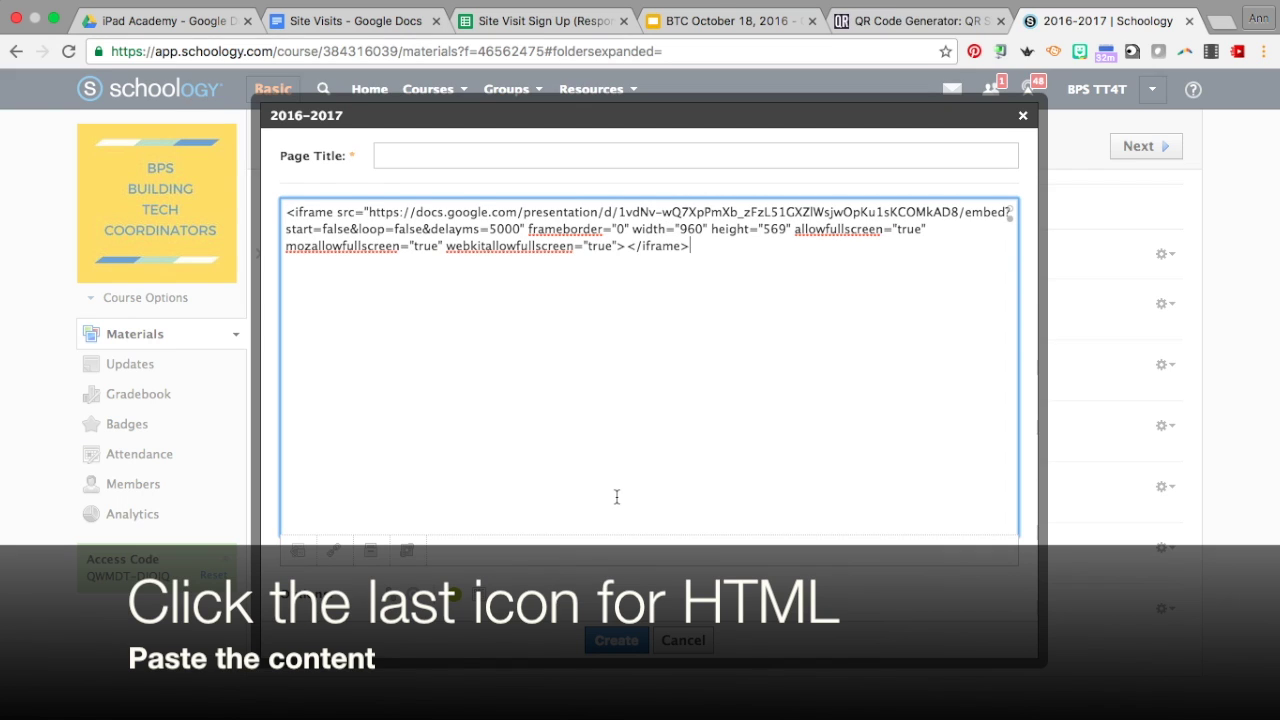
Step: Title the new page "Sample Slideshow" and create it
left_click(616, 641)
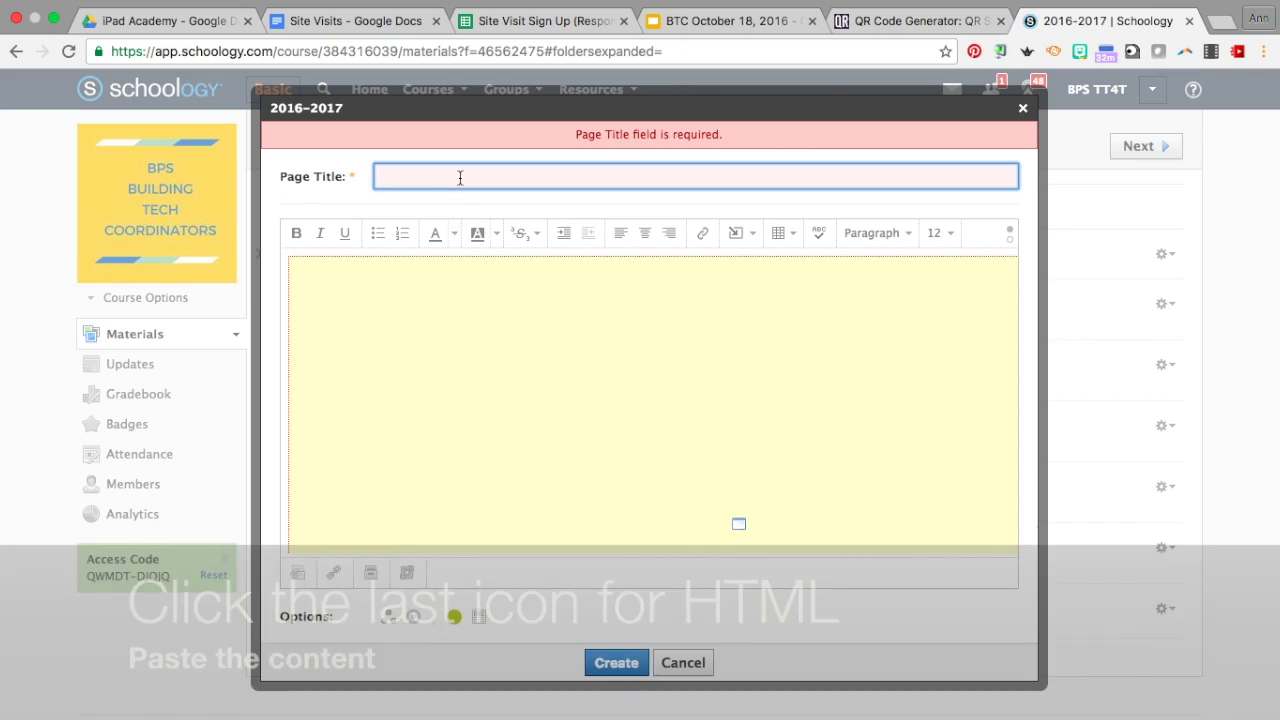
left_click(460, 177)
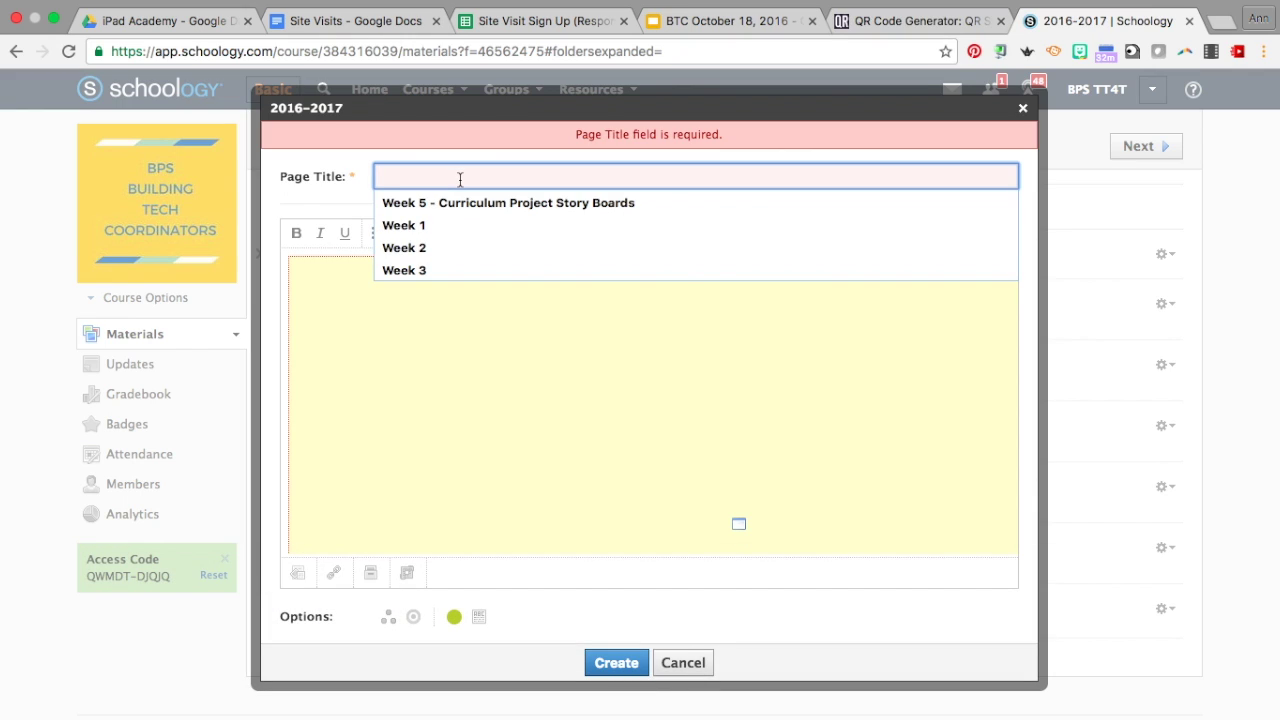
type("Sample Slidesh")
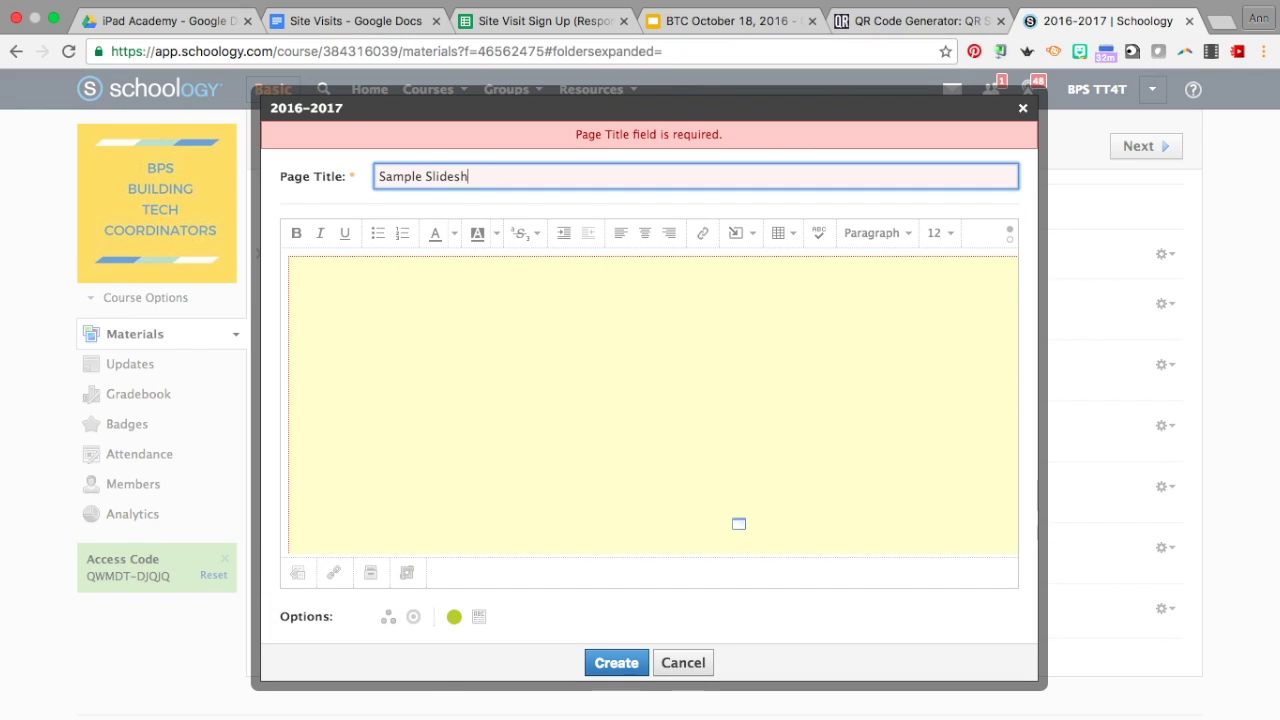
type("ow")
left_click(617, 668)
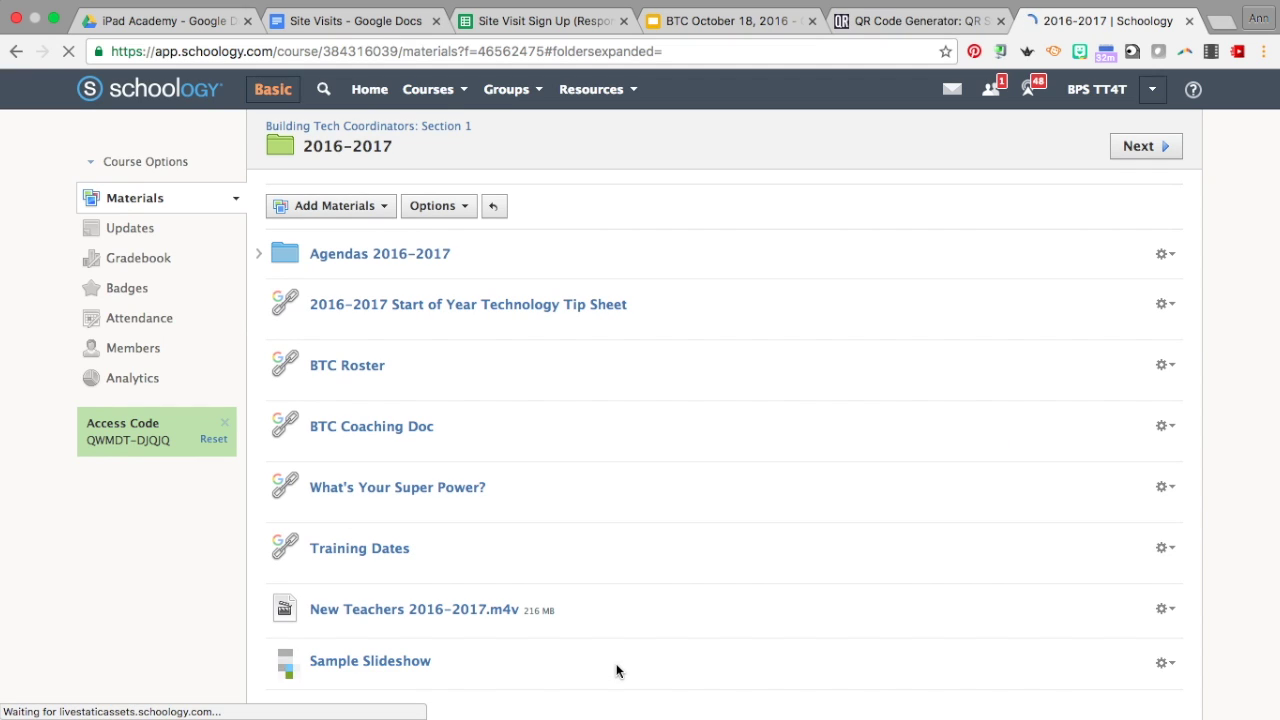
Step: Open the Sample Slideshow page and go forward and back through the embedded slides to check them
left_click(358, 661)
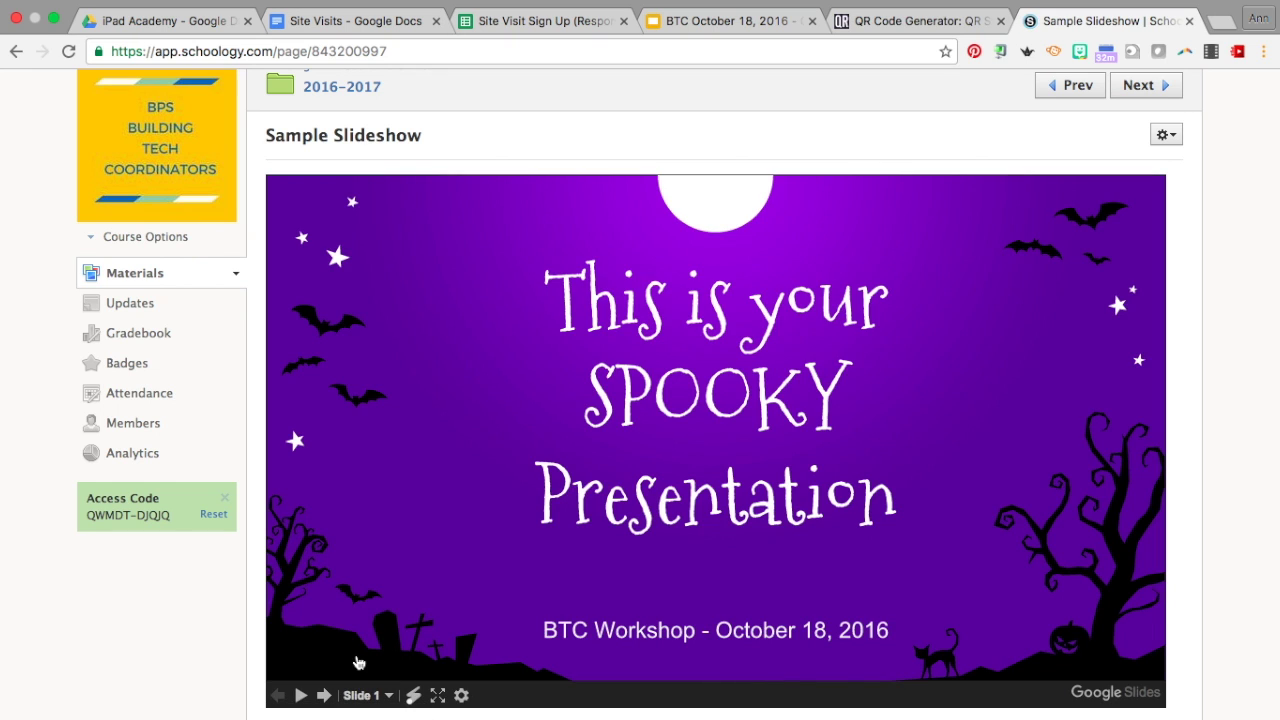
scroll(358, 663, "down", 2)
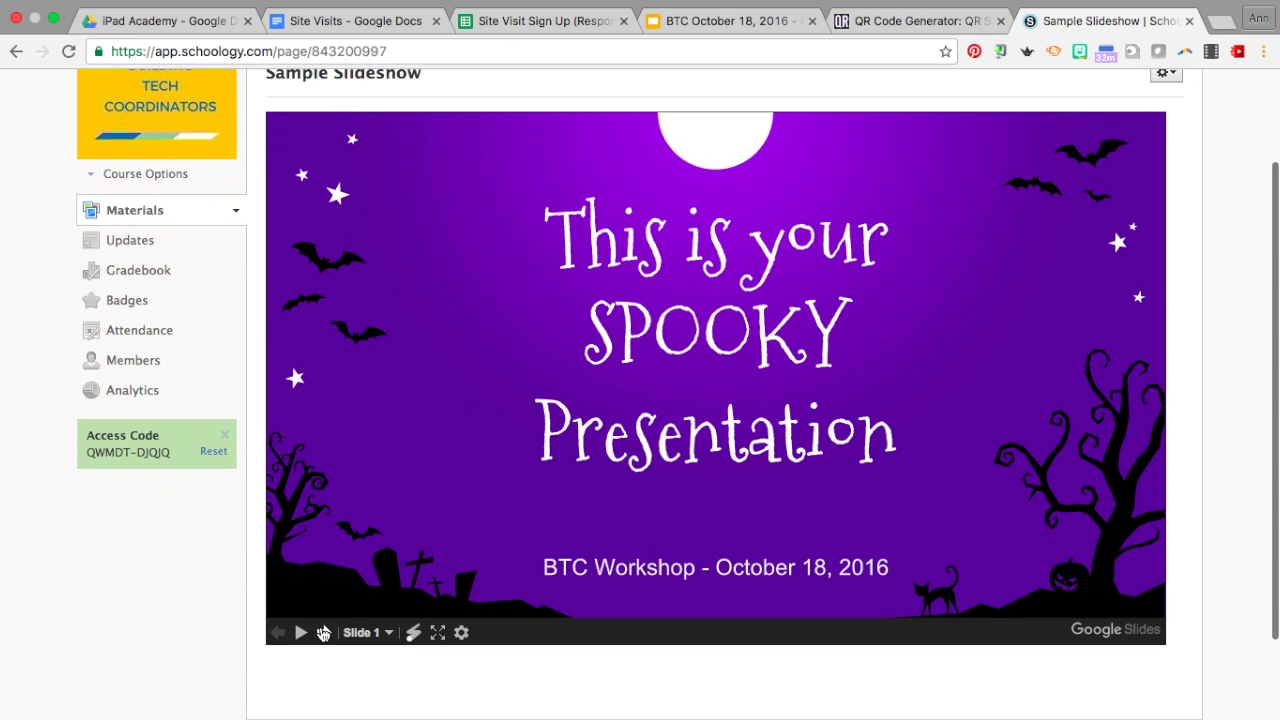
left_click(324, 633)
left_click(324, 633)
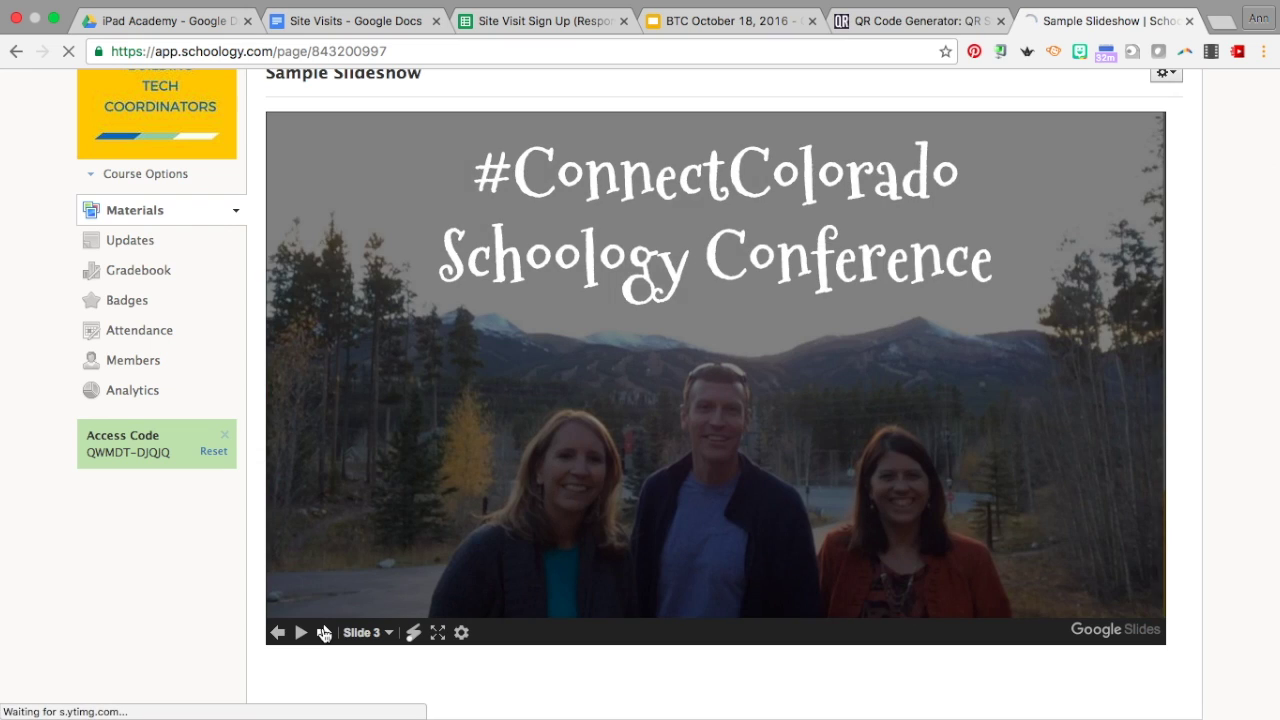
left_click(324, 633)
left_click(279, 633)
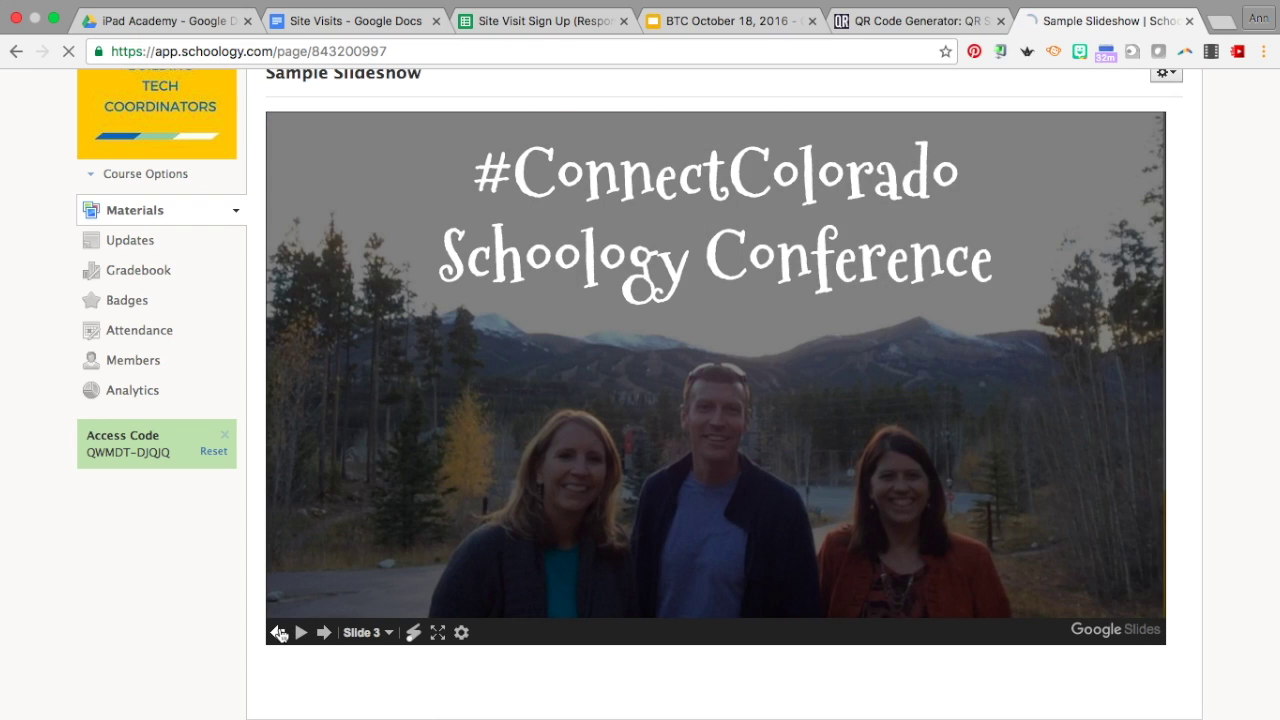
left_click(279, 633)
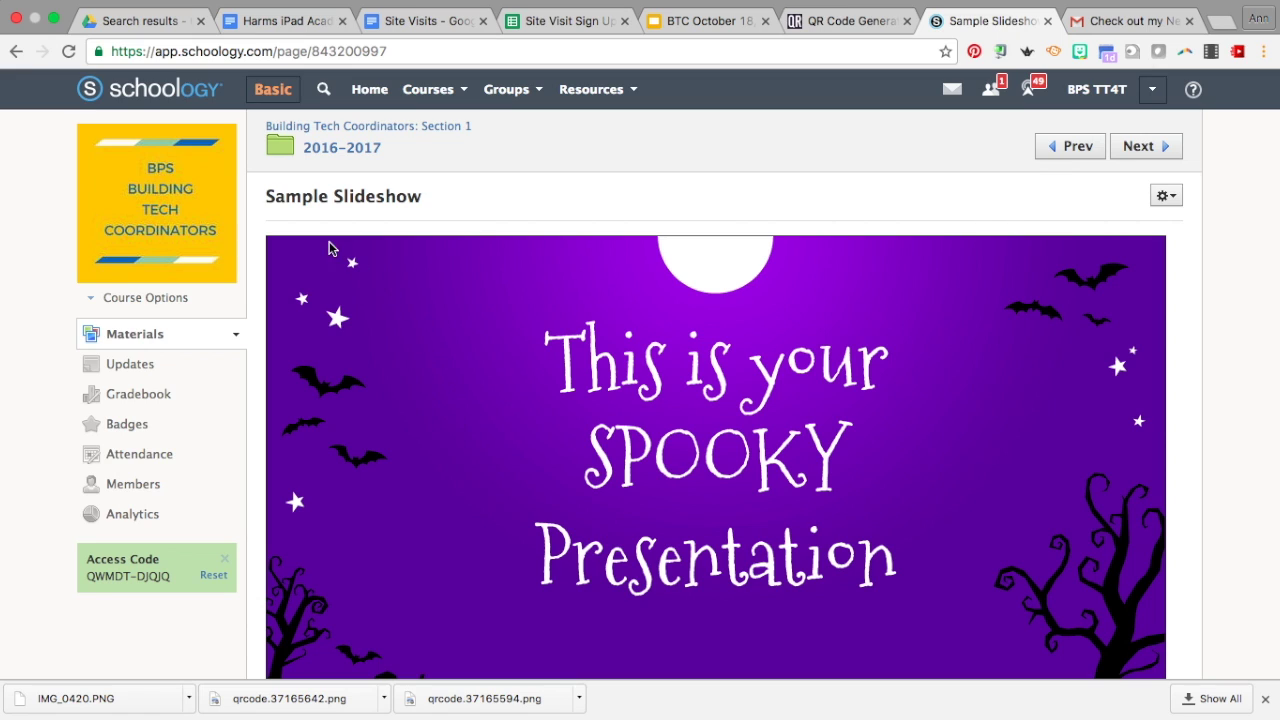
Step: Return to the 2016-2017 folder, edit the Sample Slideshow page to display inline, and save the changes
left_click(343, 149)
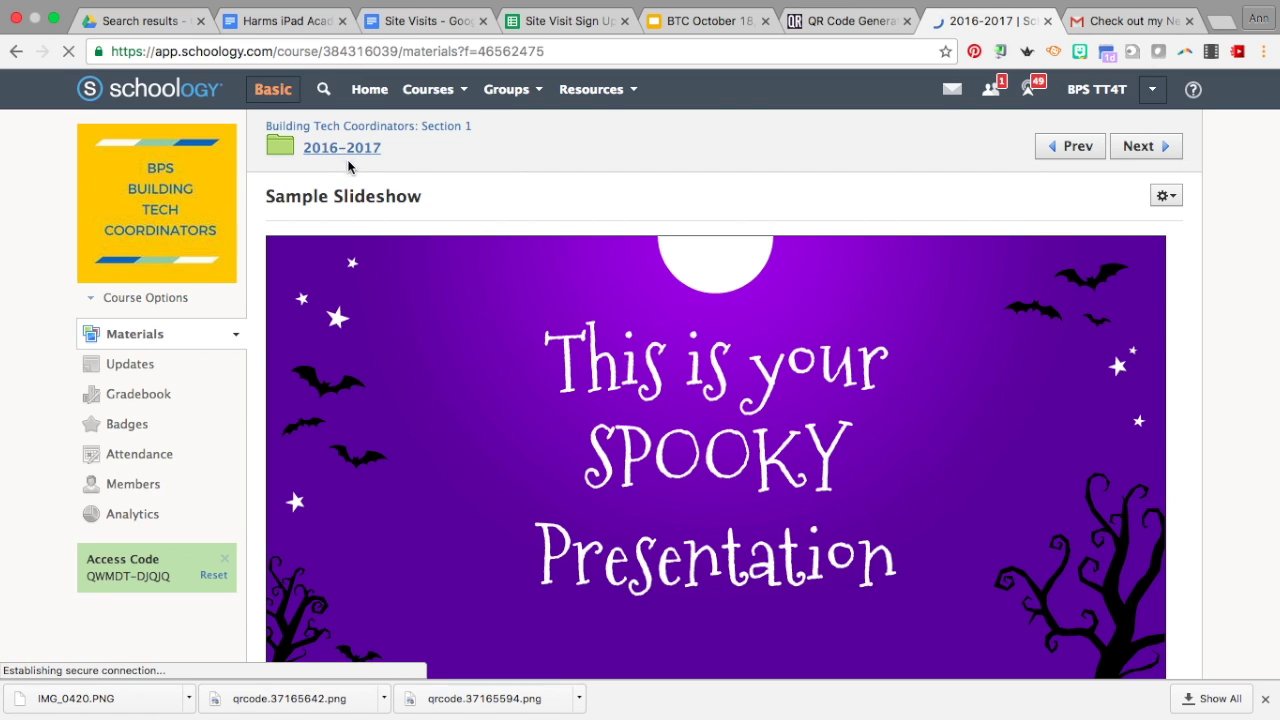
scroll(386, 454, "down", 3)
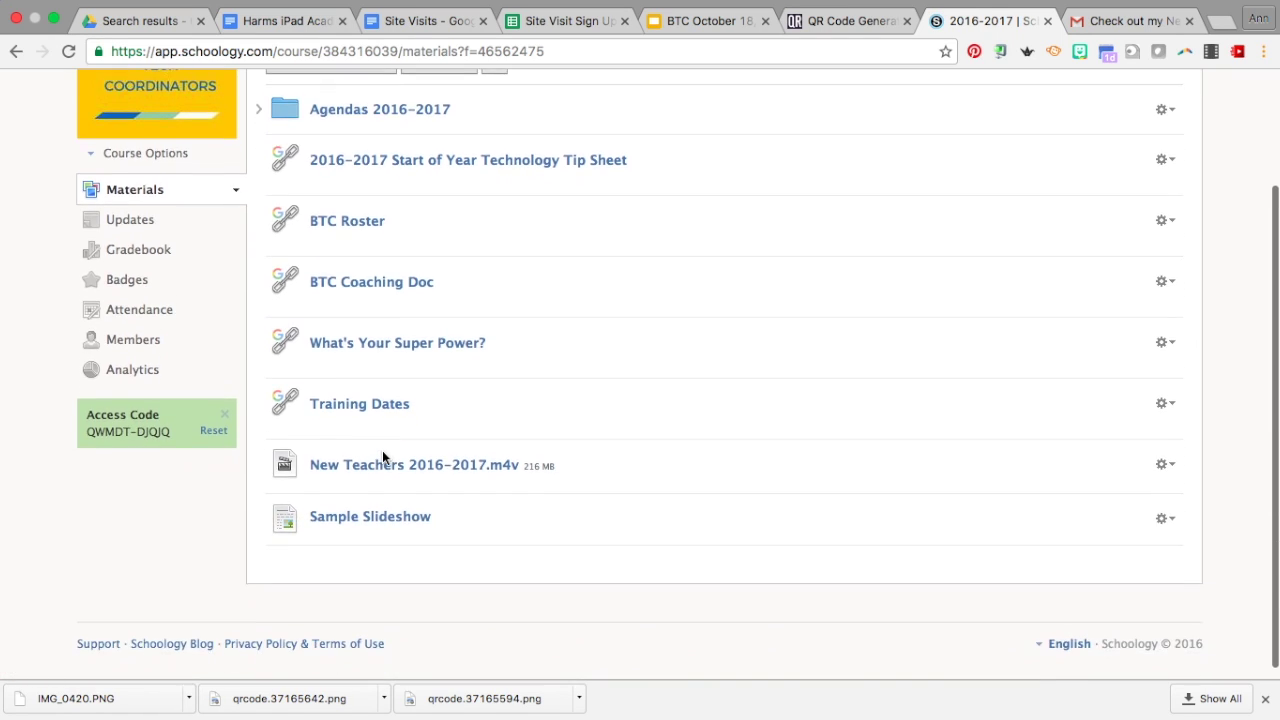
left_click(1165, 518)
left_click(1120, 547)
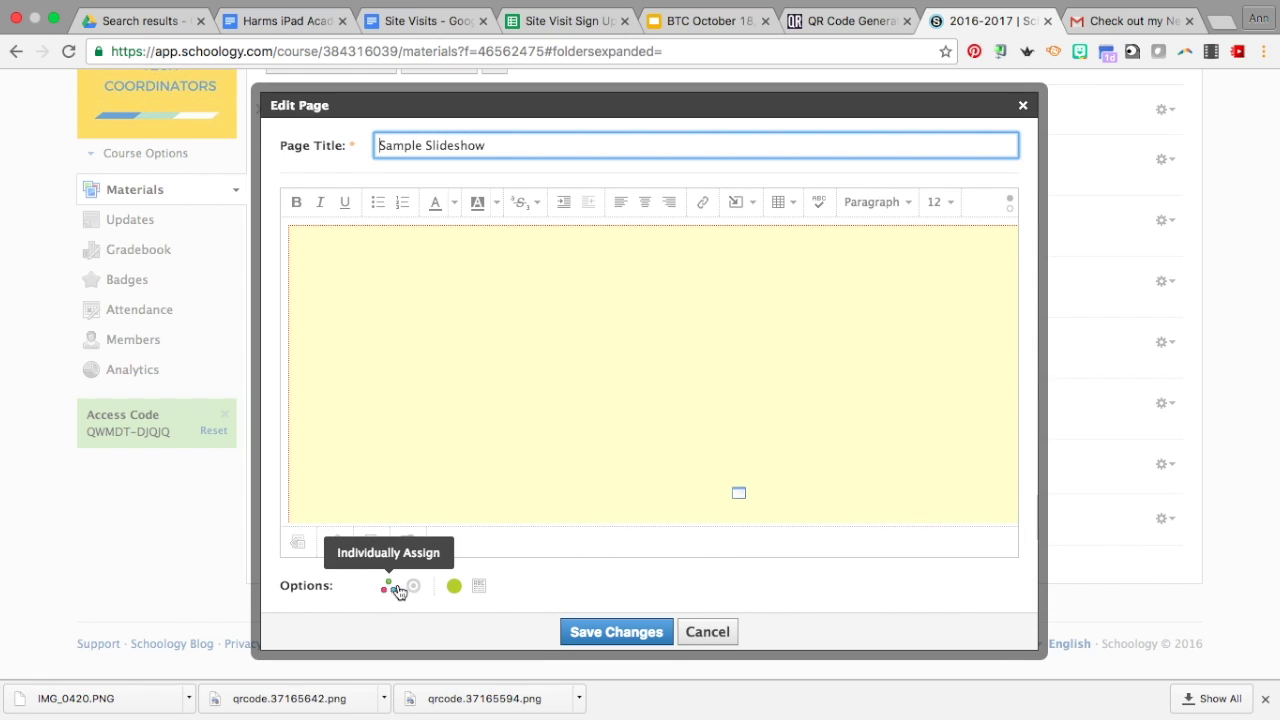
left_click(480, 588)
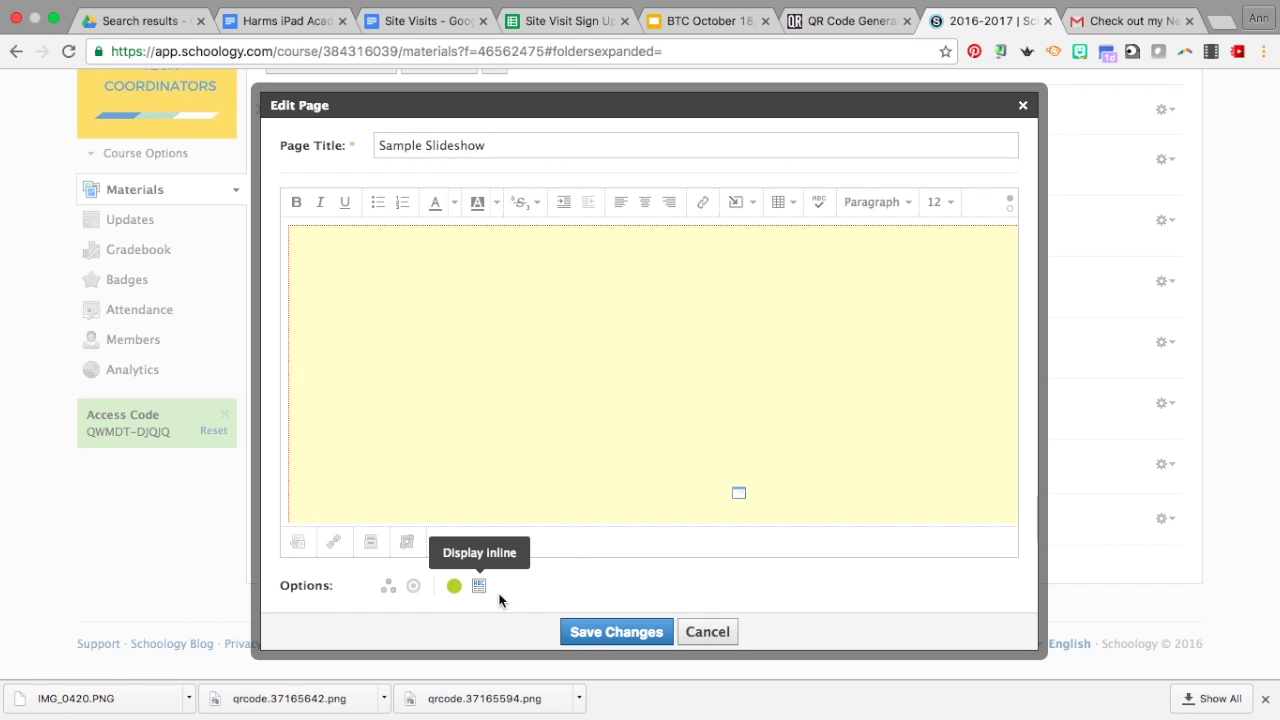
left_click(600, 632)
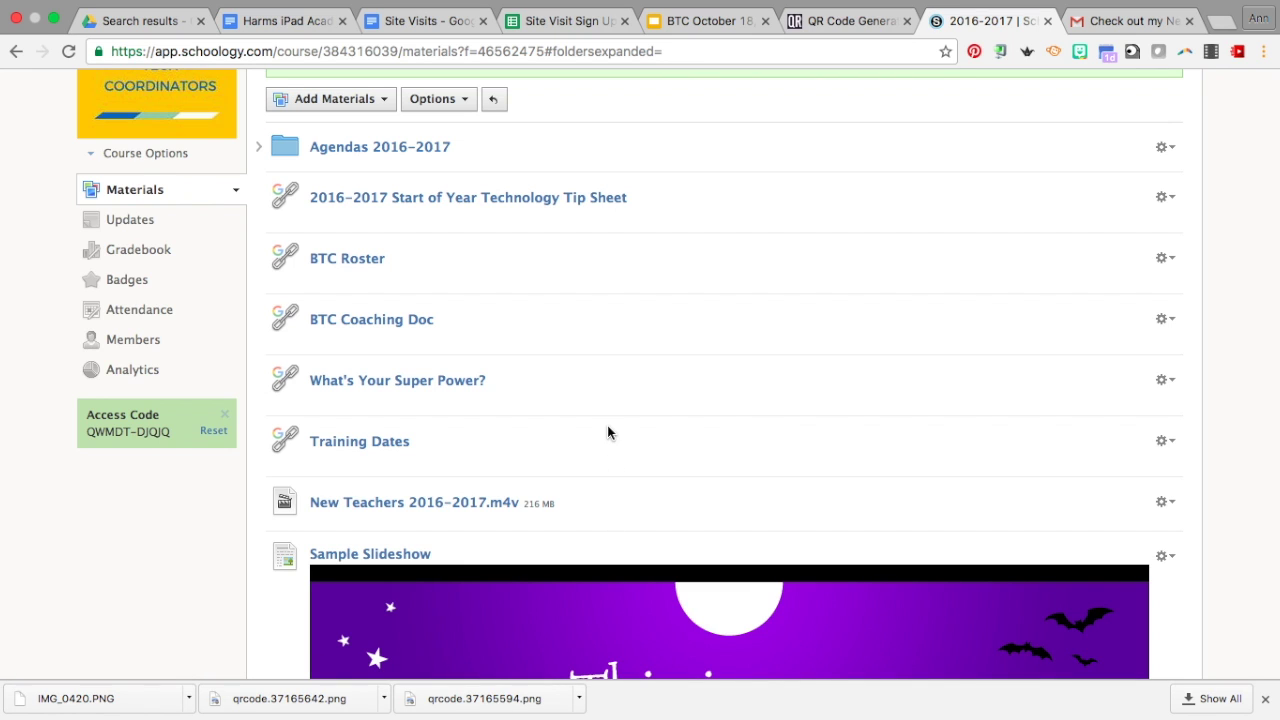
Step: Examine how the inline Sample Slideshow appears and plays within the 2016-2017 folder's materials list
scroll(607, 424, "down", 4)
scroll(607, 430, "down", 5)
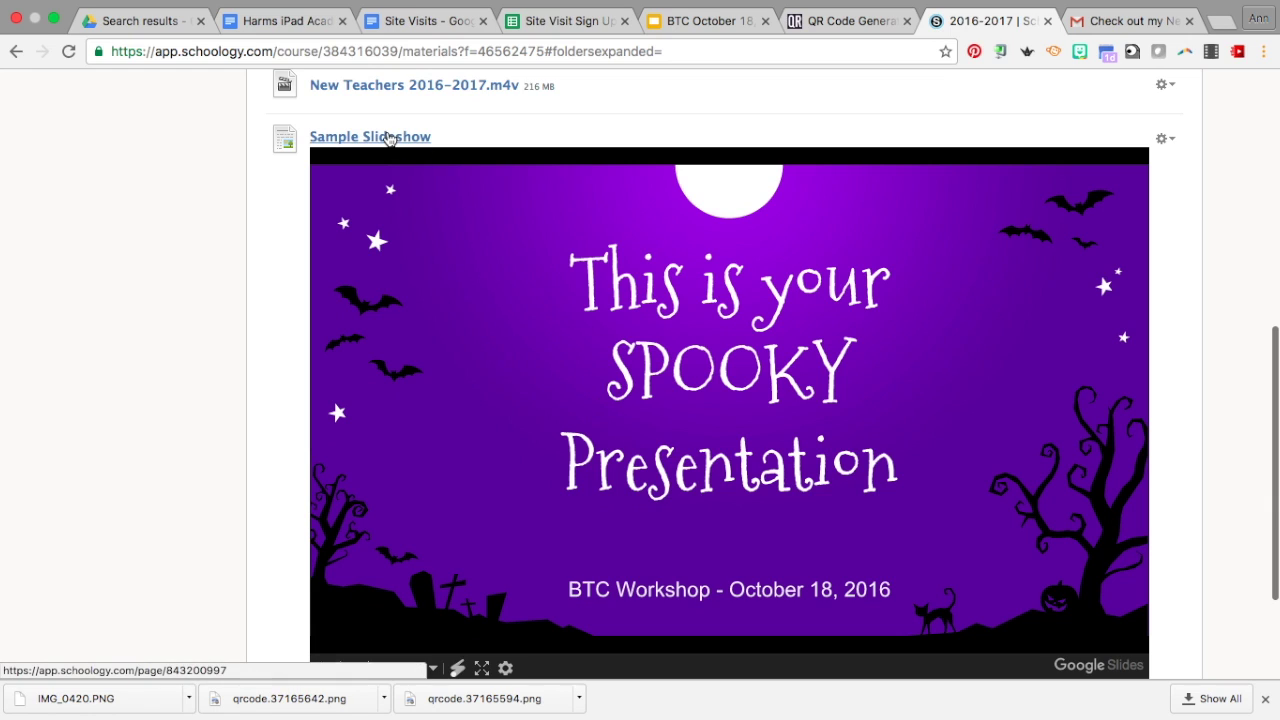
scroll(444, 499, "down", 1)
scroll(444, 499, "up", 2)
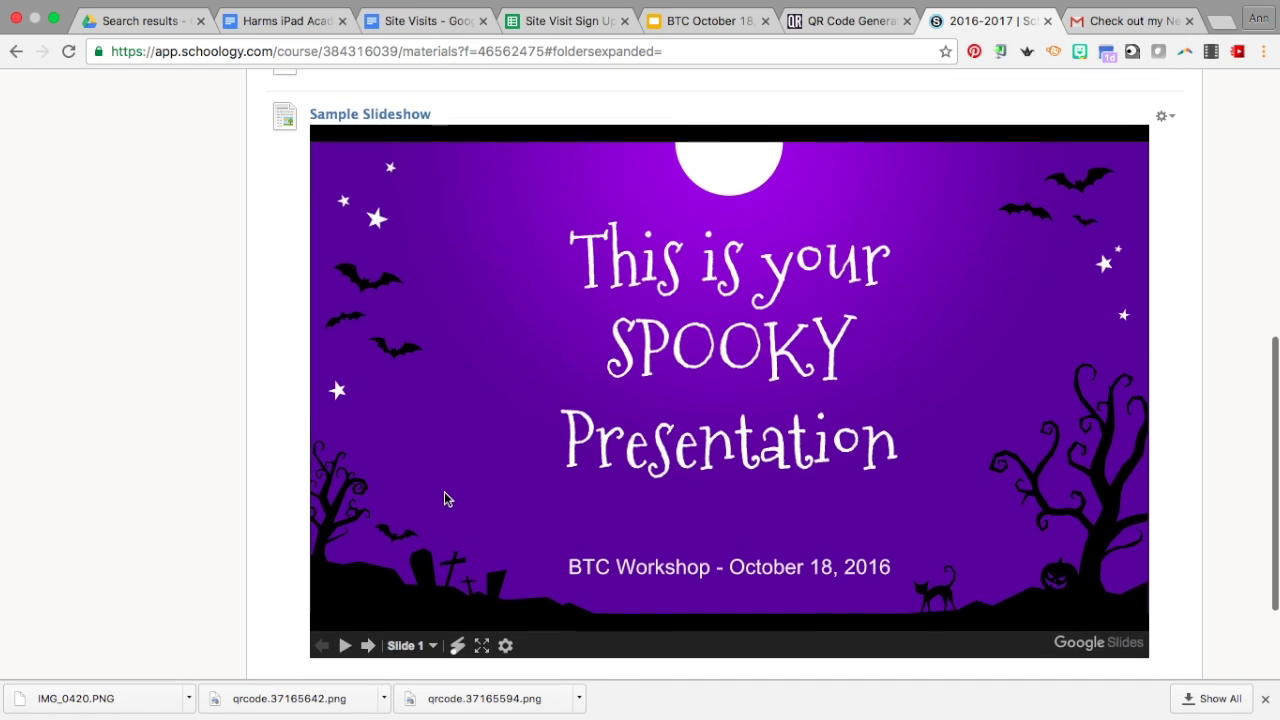
scroll(320, 150, "down", 1)
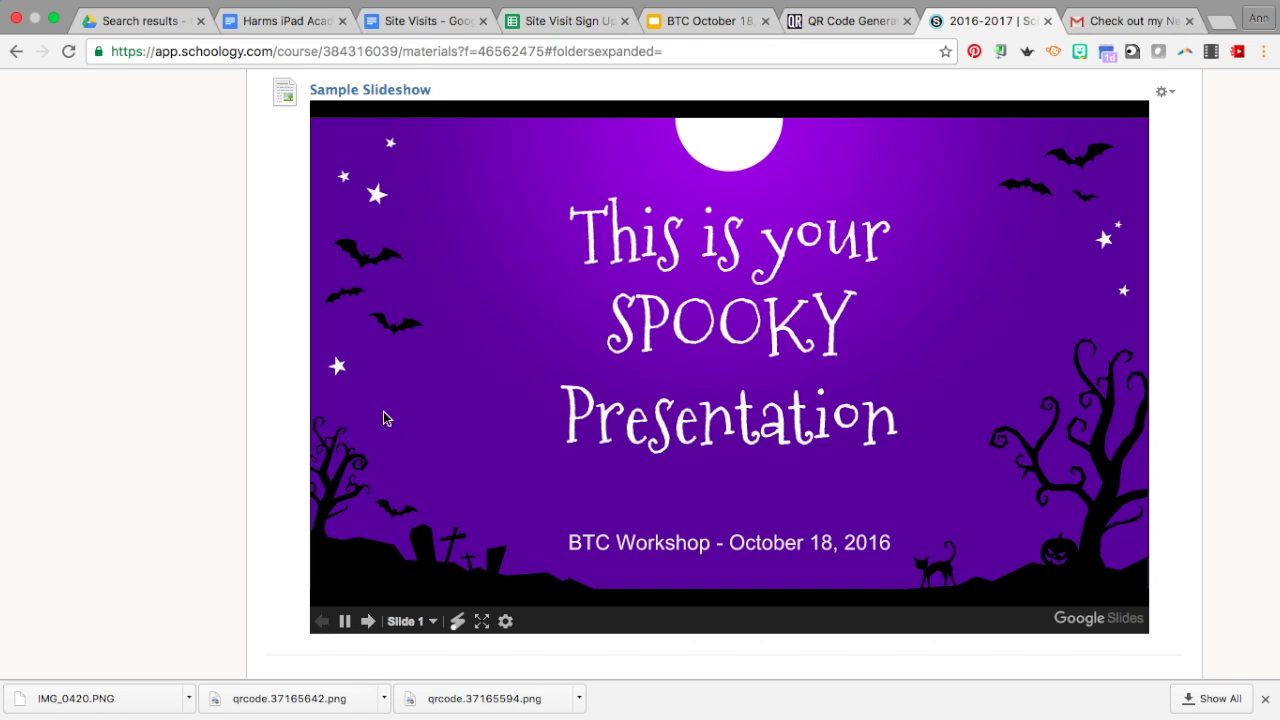
scroll(383, 411, "up", 5)
scroll(383, 421, "down", 1)
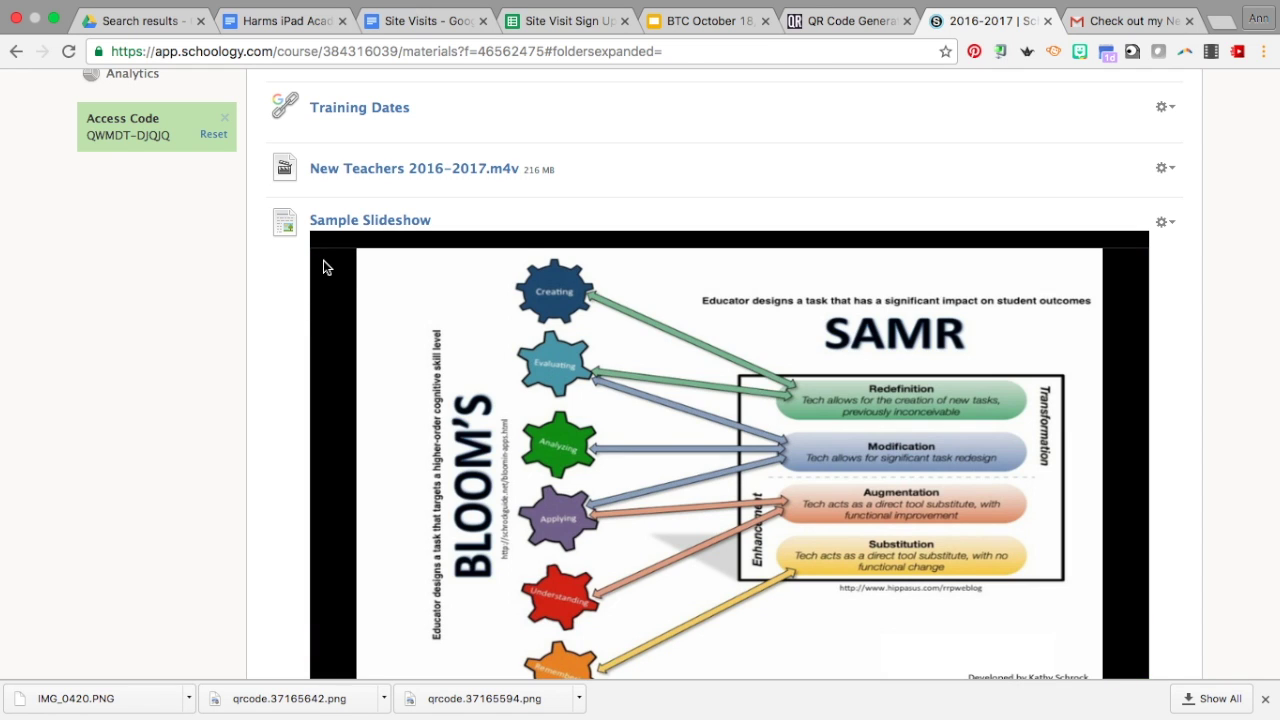
scroll(323, 266, "up", 5)
scroll(325, 280, "up", 4)
scroll(330, 305, "down", 2)
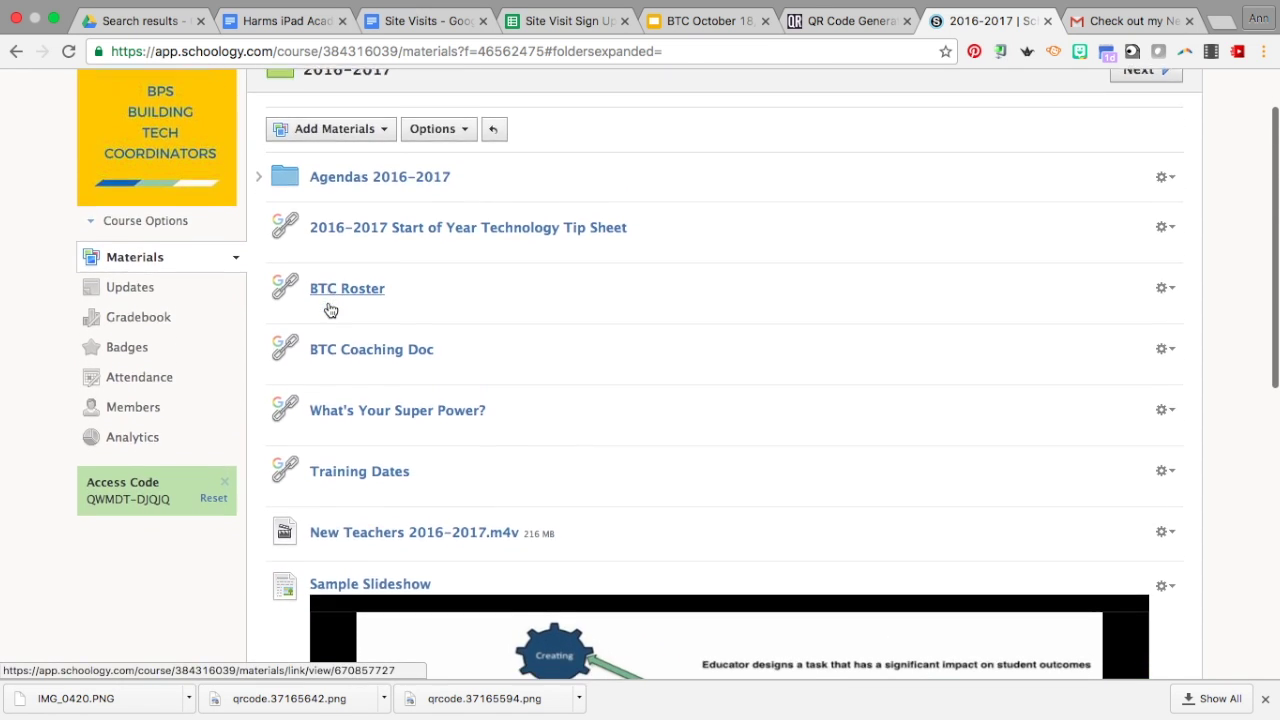
Step: Edit the Sample Slideshow page in the 2016-2017 folder to display on a new page and save the changes
scroll(330, 310, "down", 5)
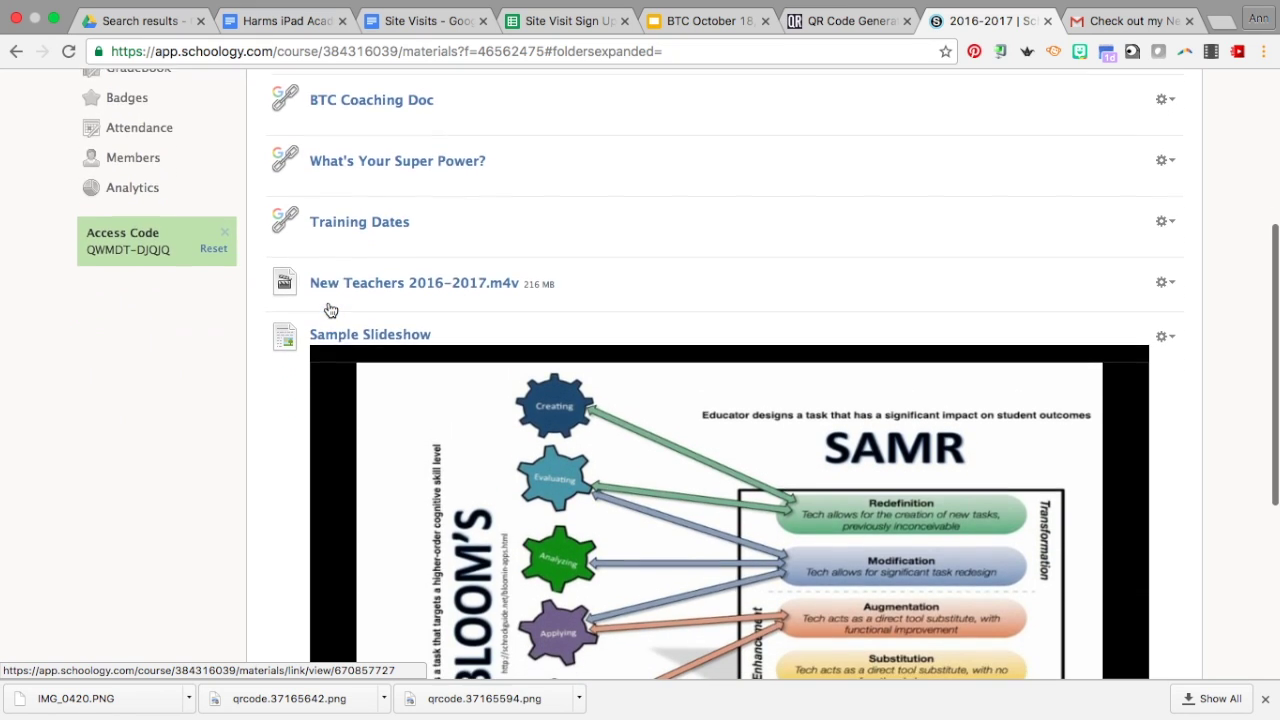
scroll(328, 301, "up", 5)
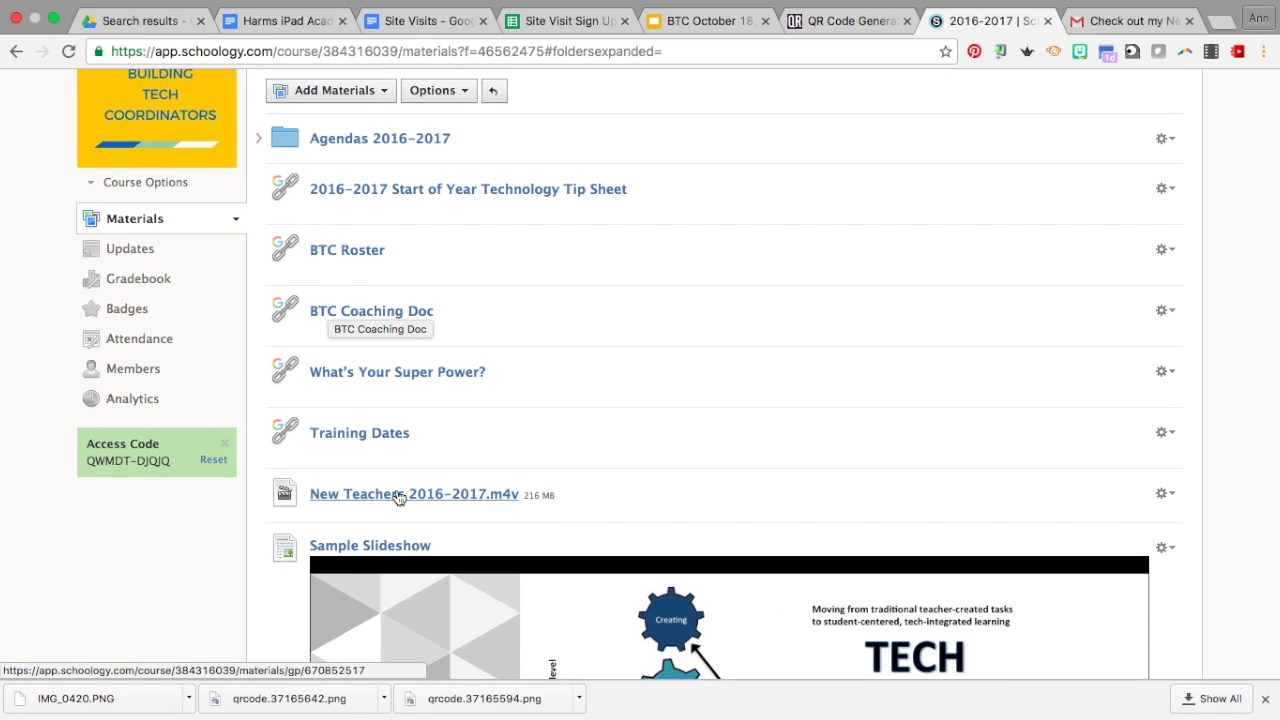
left_click(1165, 547)
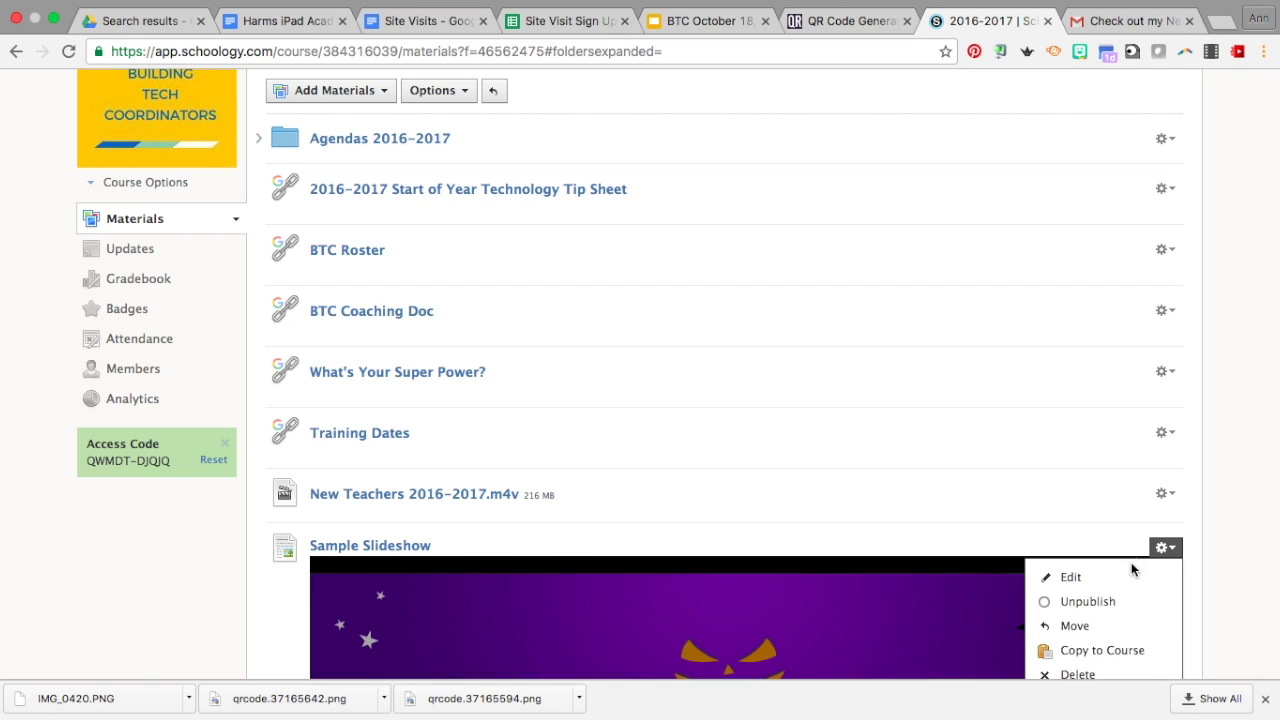
left_click(1125, 576)
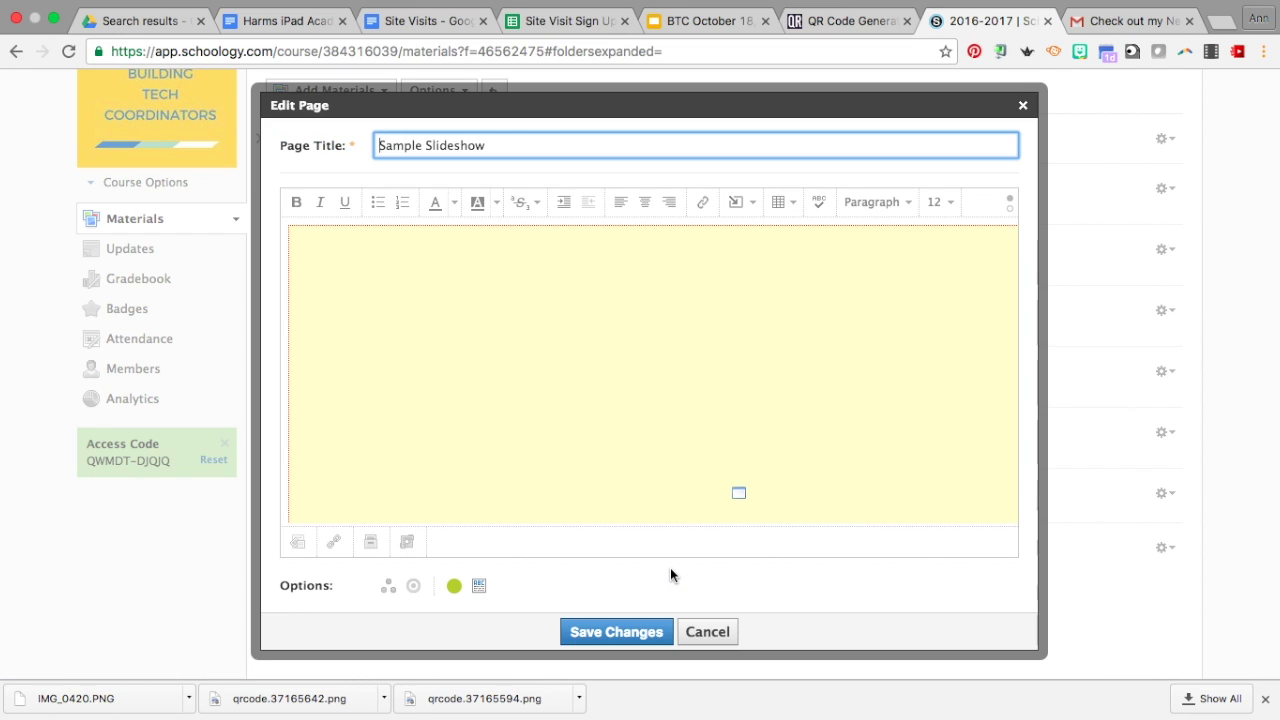
left_click(481, 588)
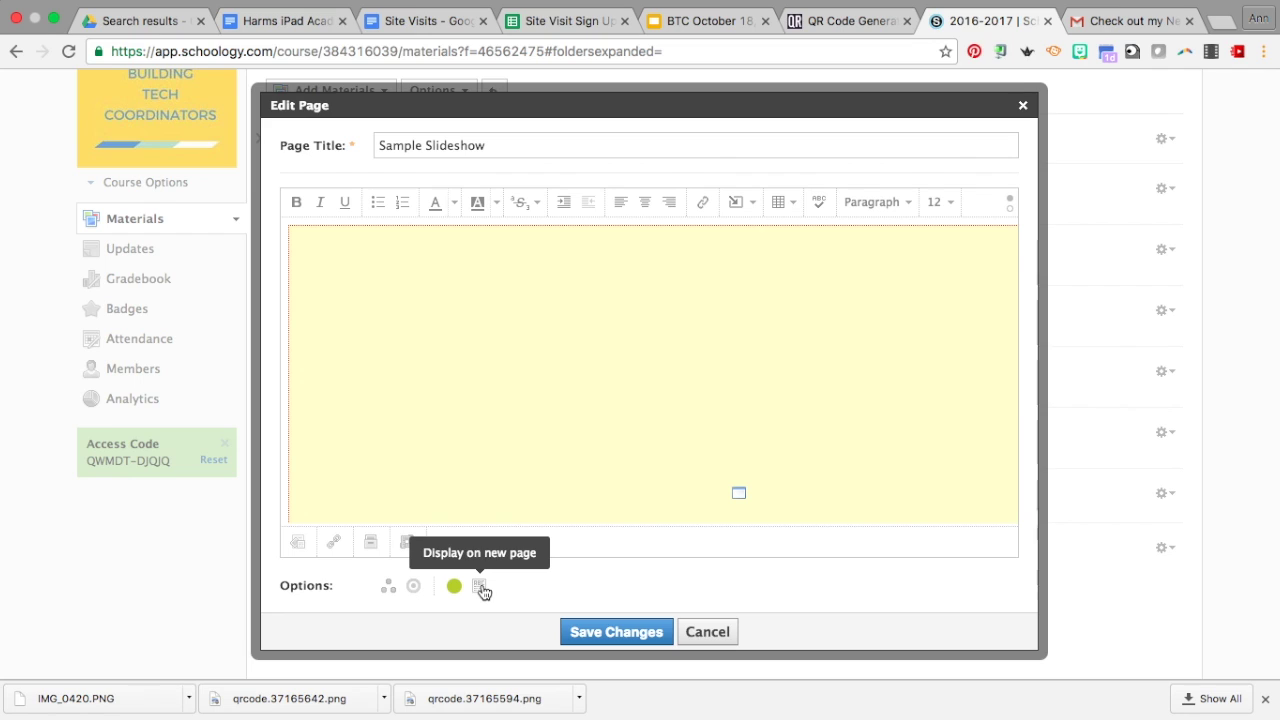
left_click(620, 630)
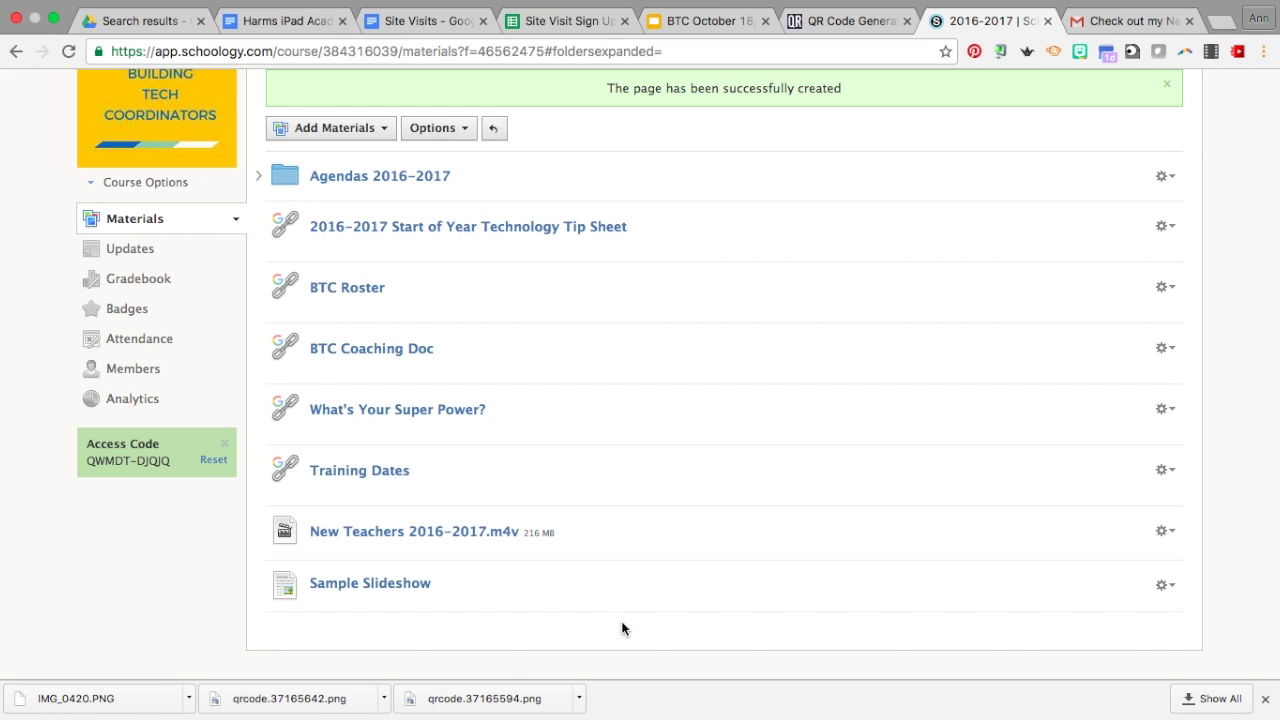
scroll(621, 628, "up", 3)
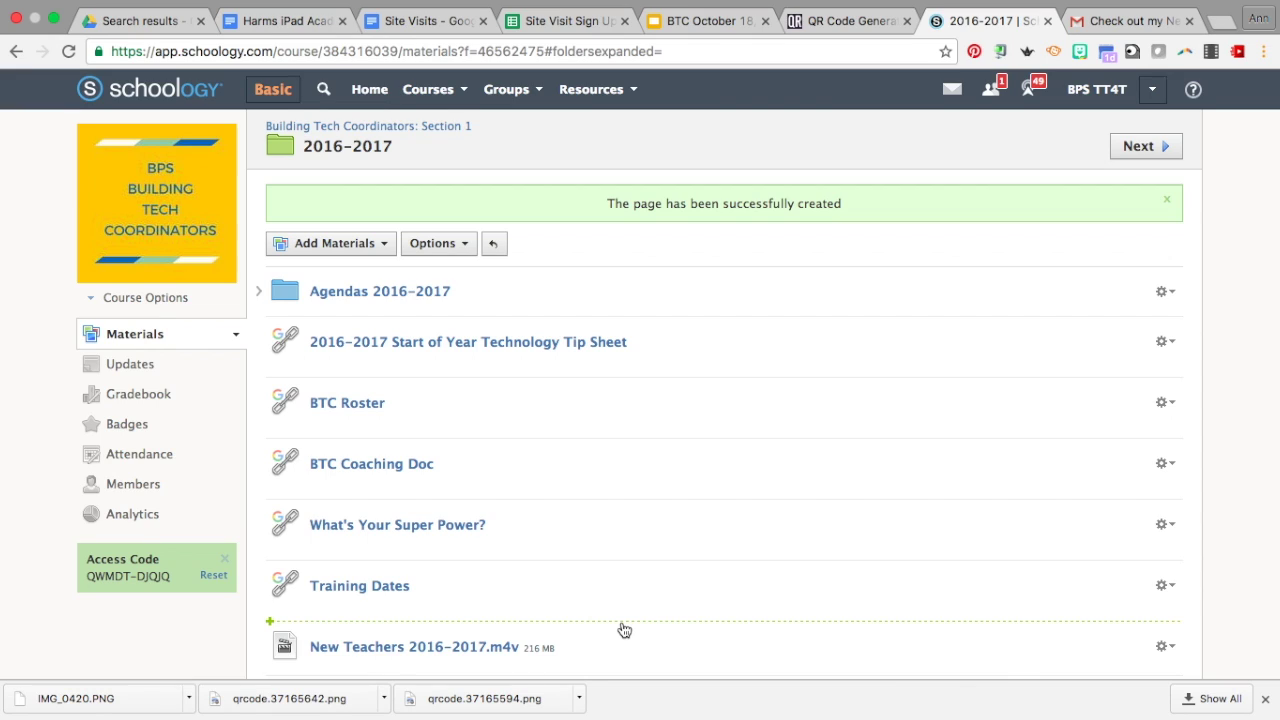
left_click_drag(624, 630, 624, 632)
Step: Review the file commands of the BTC October 18, 2016 presentation in Google Slides and return to the Schoology course
left_click(707, 21)
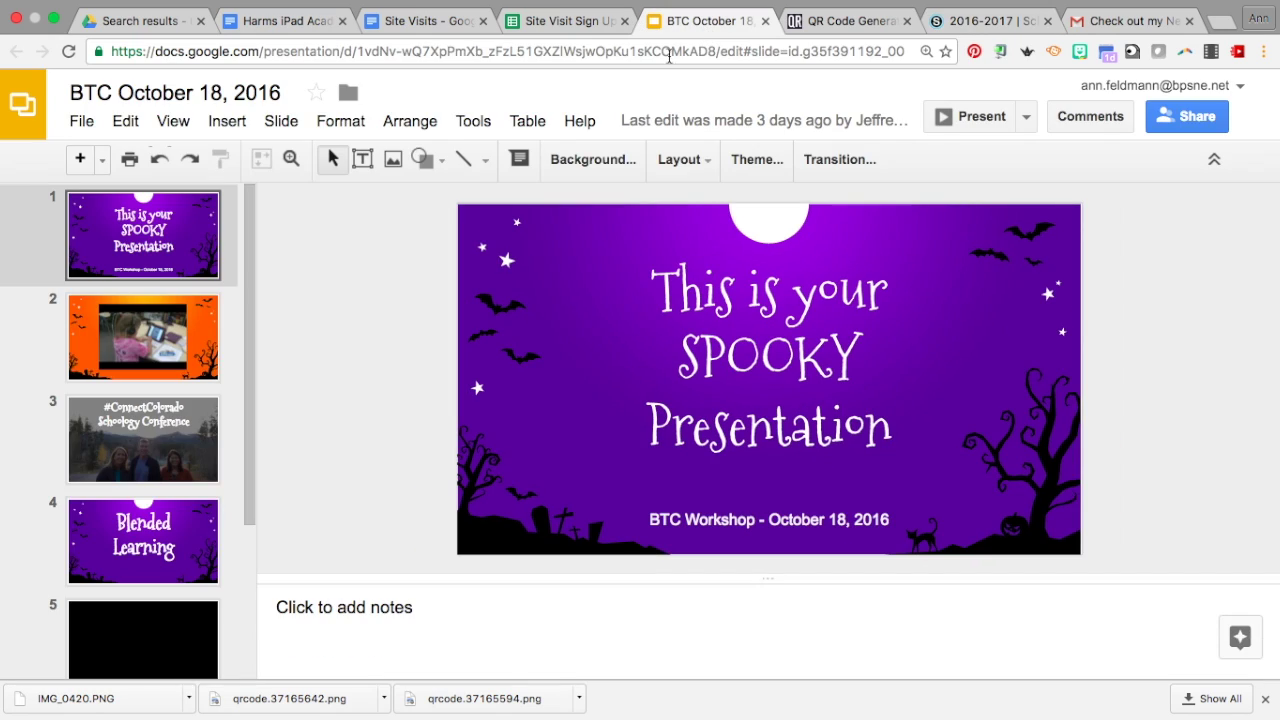
left_click(82, 121)
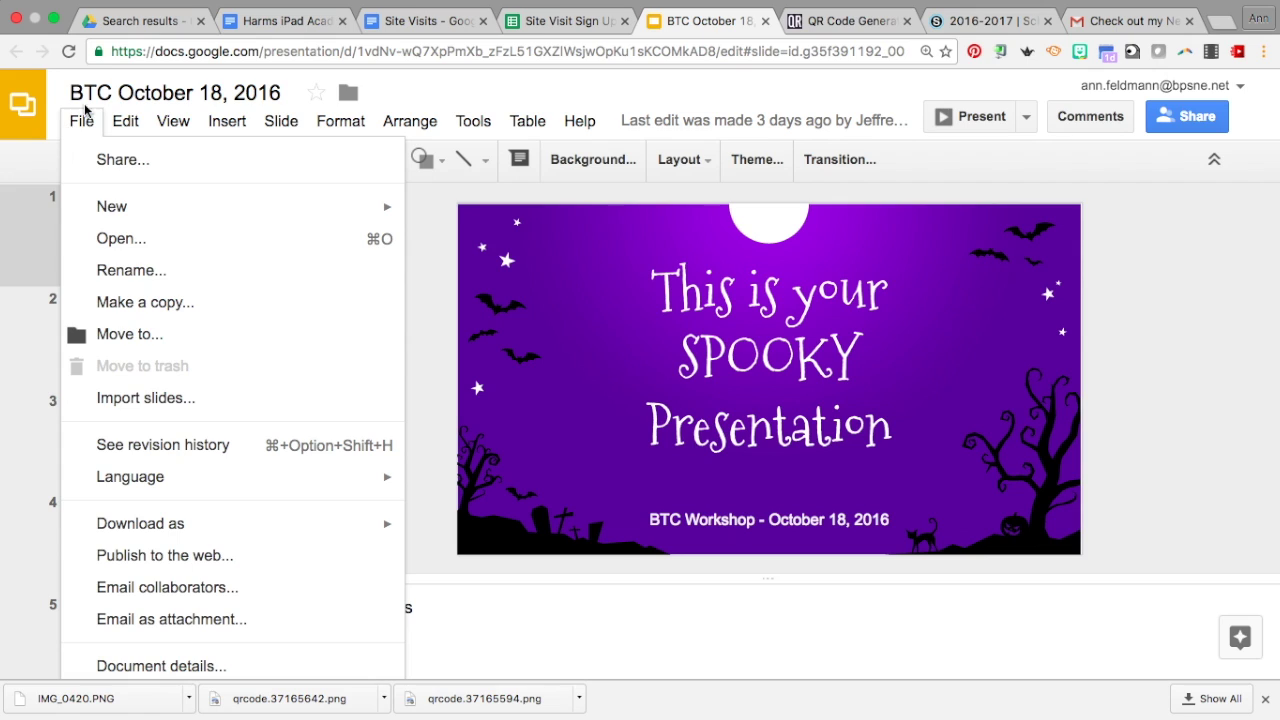
left_click(972, 37)
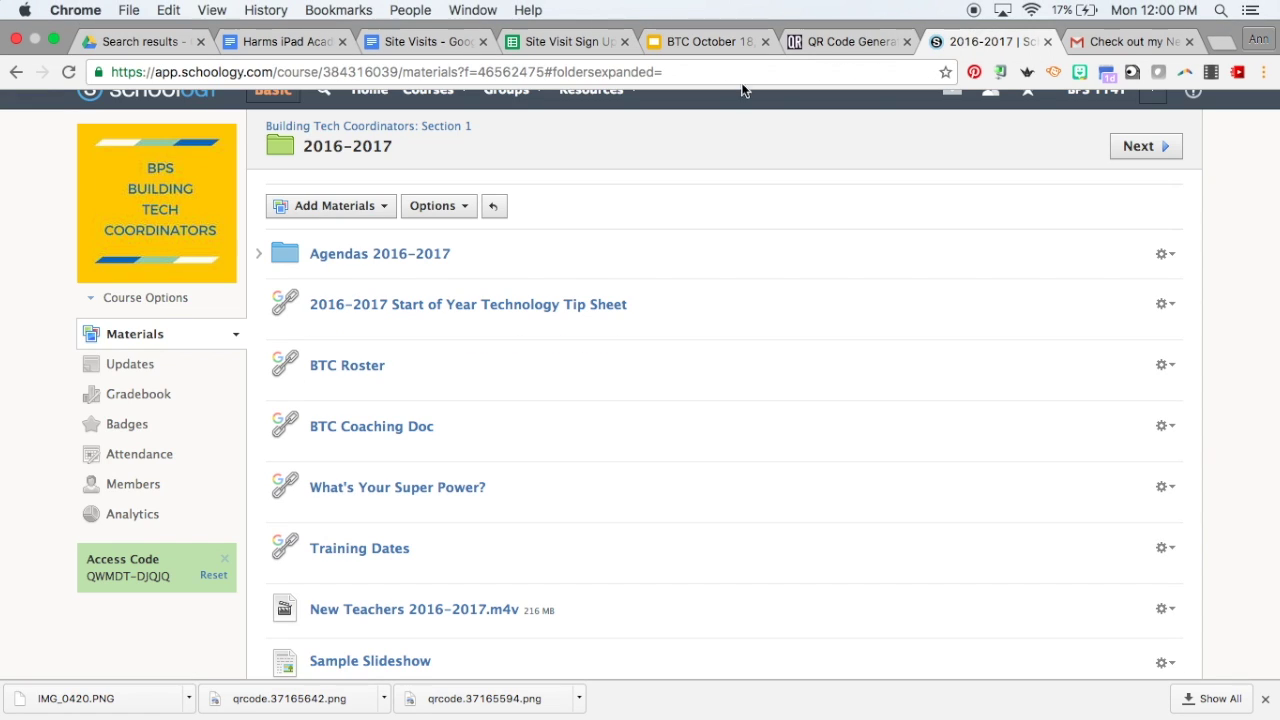
left_click(330, 206)
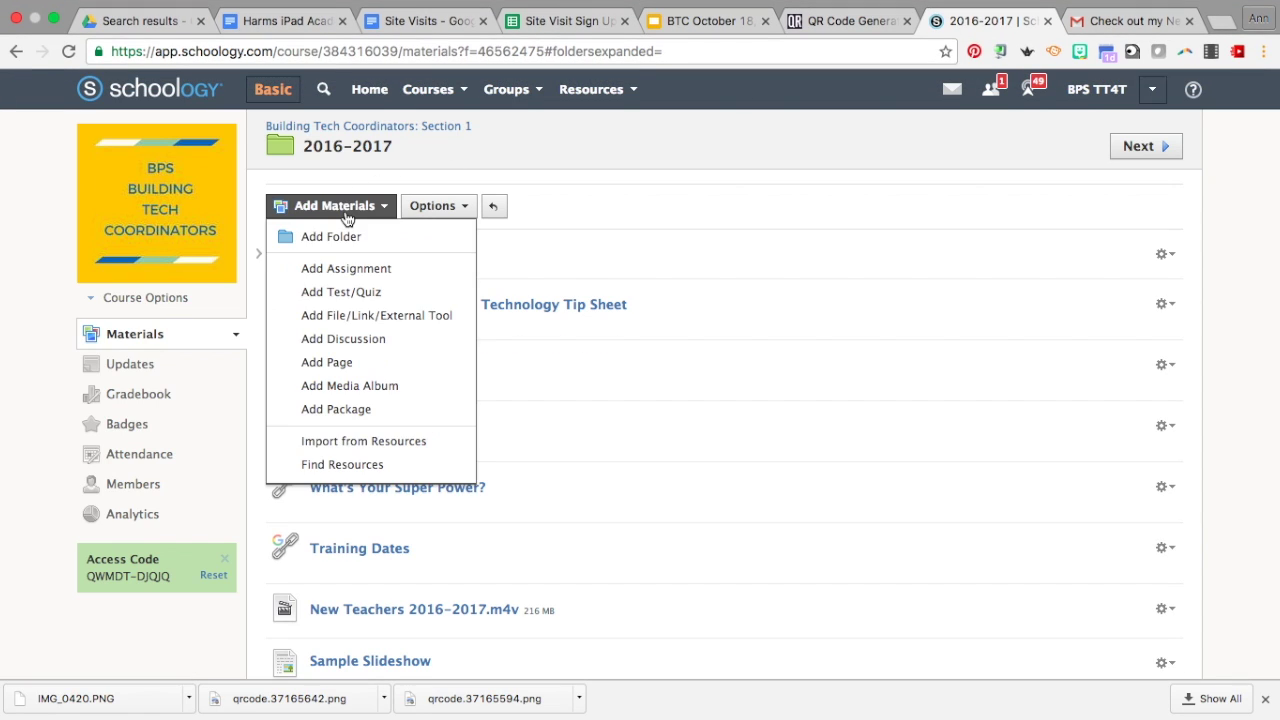
left_click(338, 362)
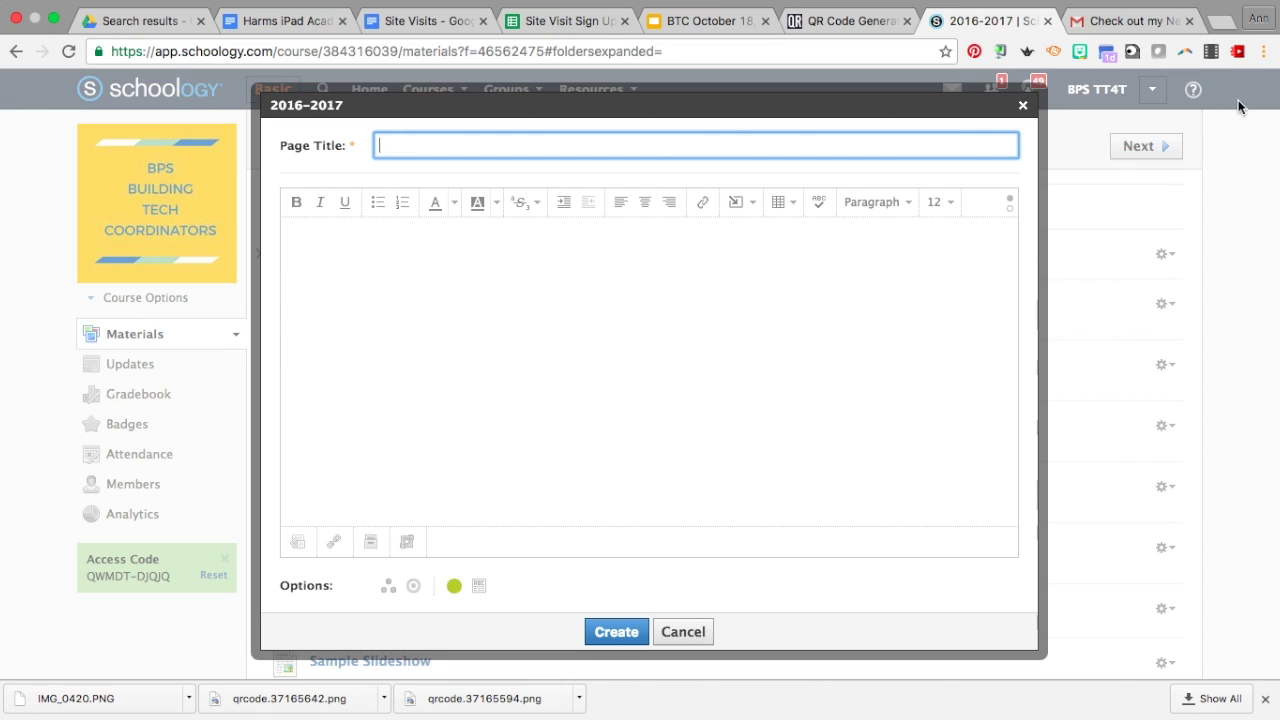
left_click(1010, 202)
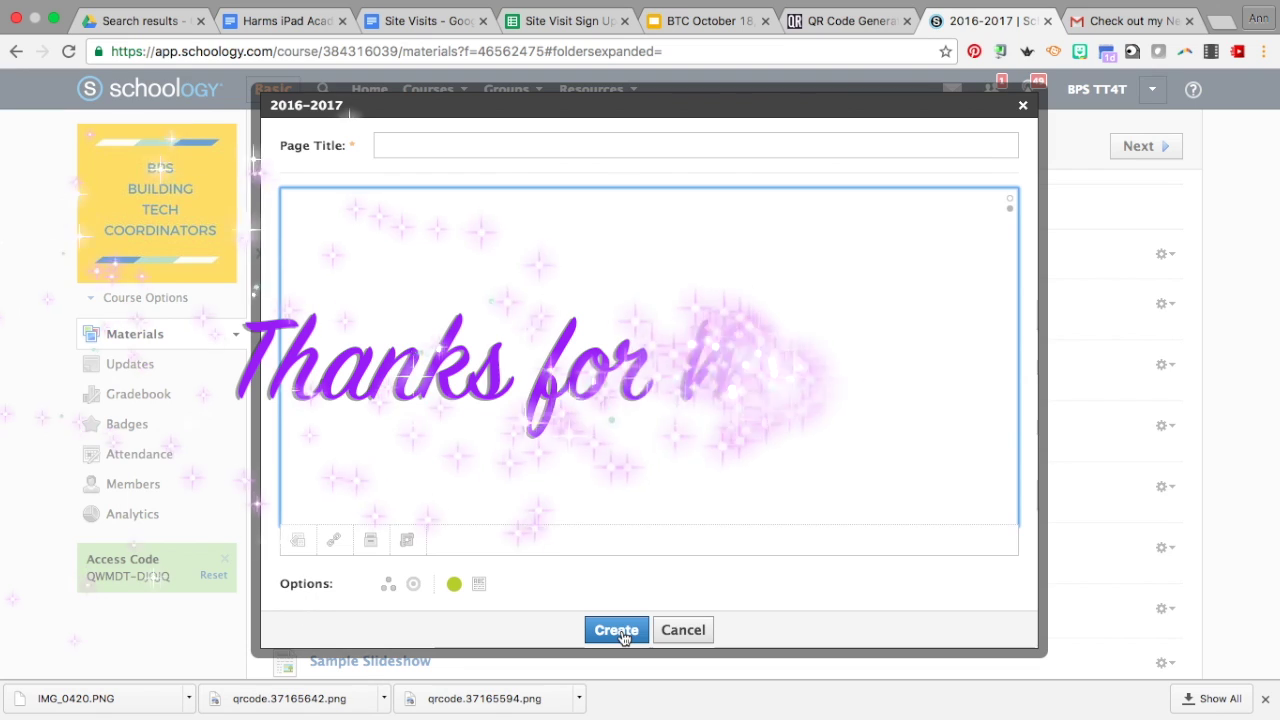
left_click(1022, 107)
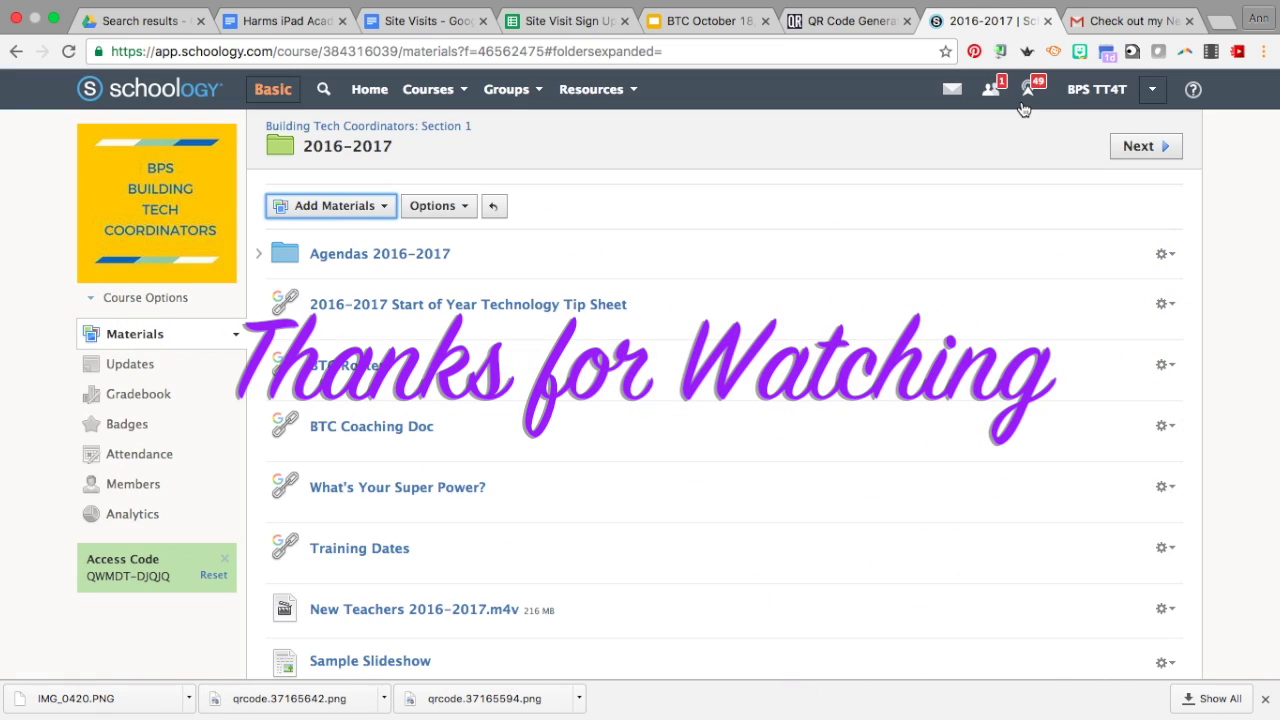